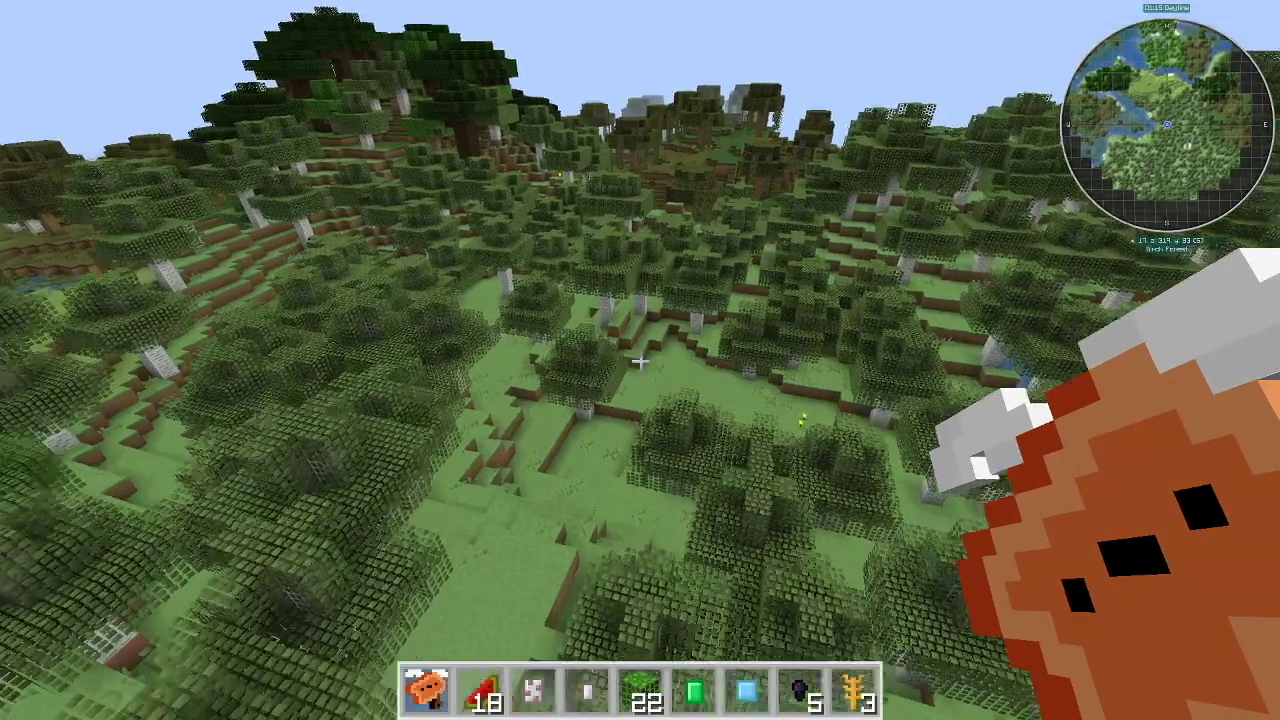
scroll(640, 360, up, 1)
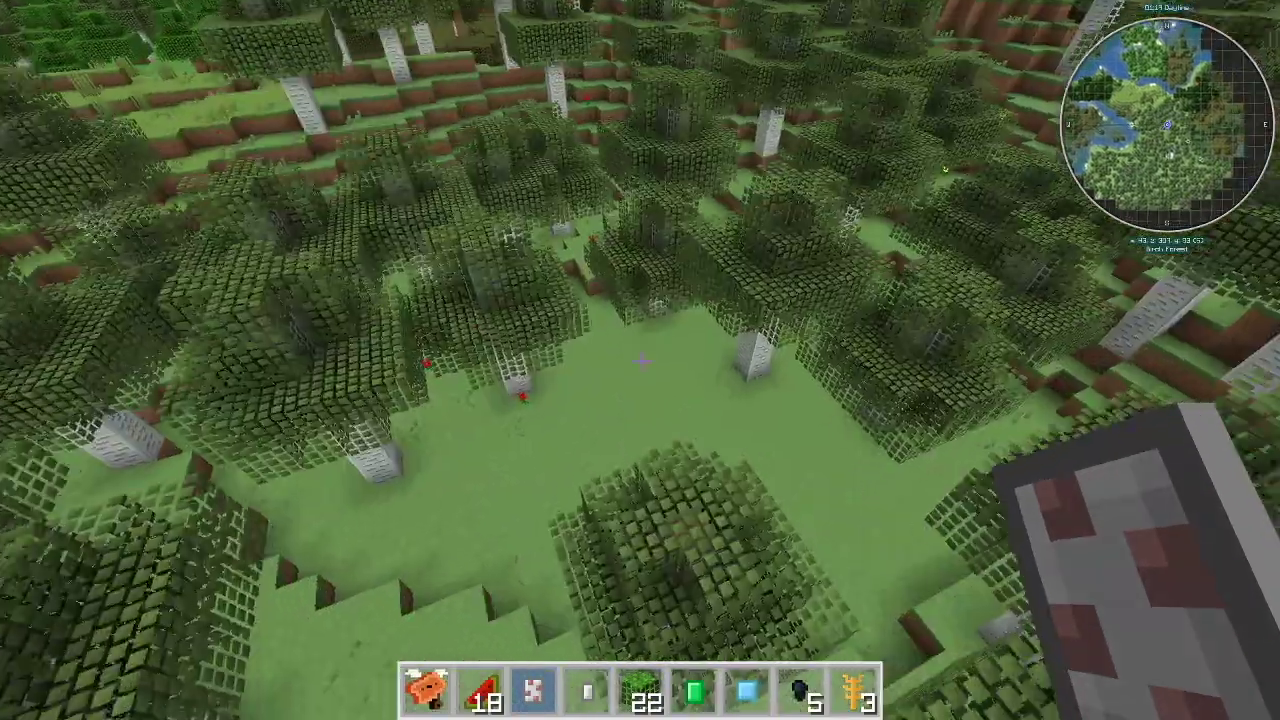
key(w)
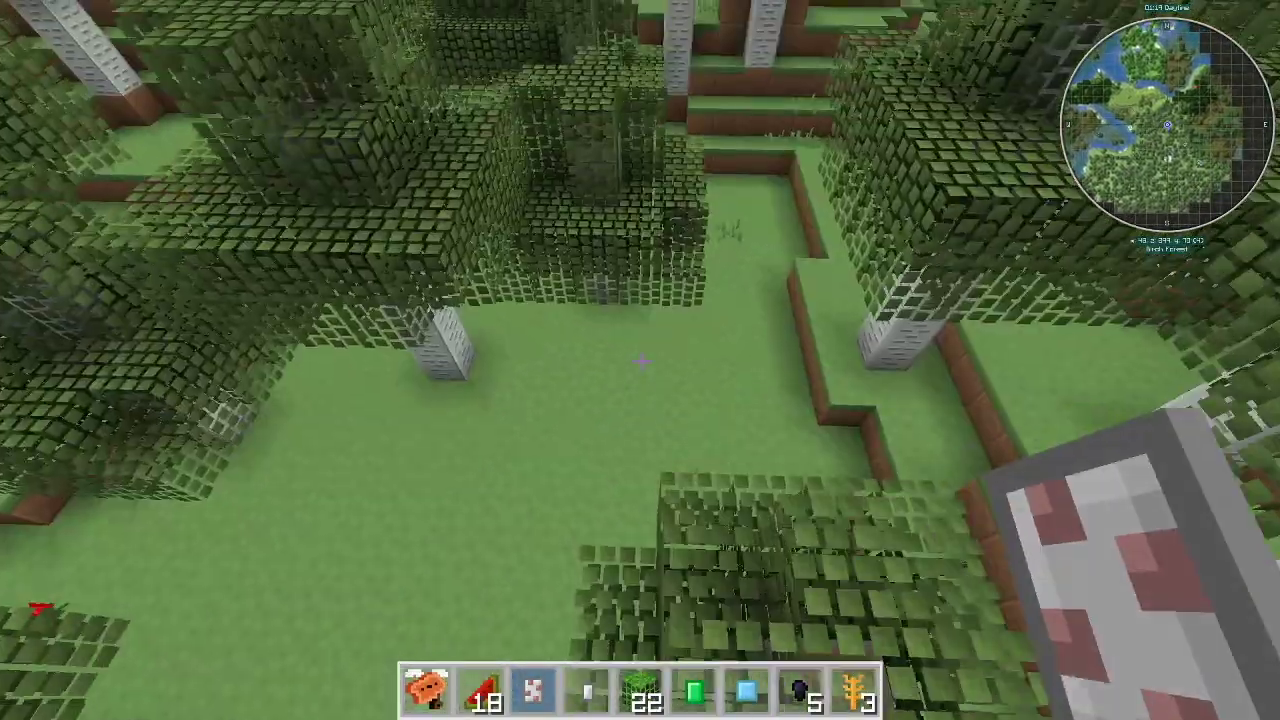
key(w)
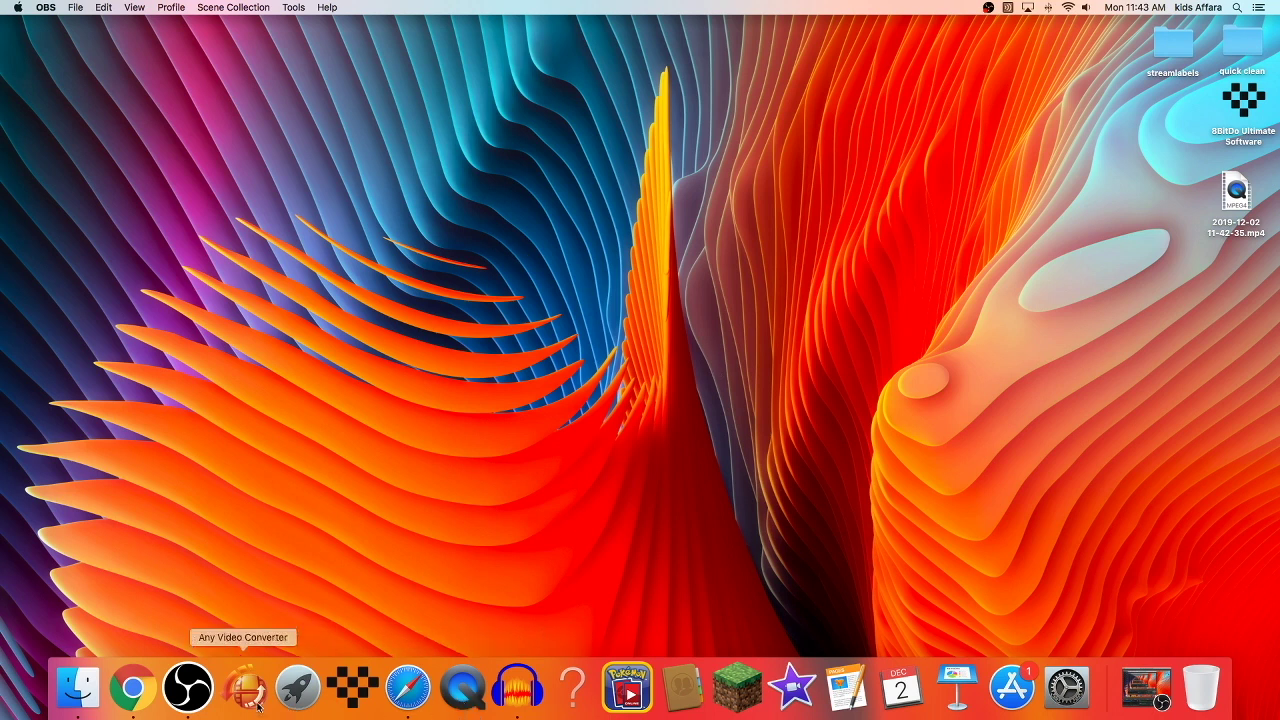
Step: Switch to Chrome and search Google for "1.12.2 inventory pets", accepting the corrected spelling of the query
click(132, 688)
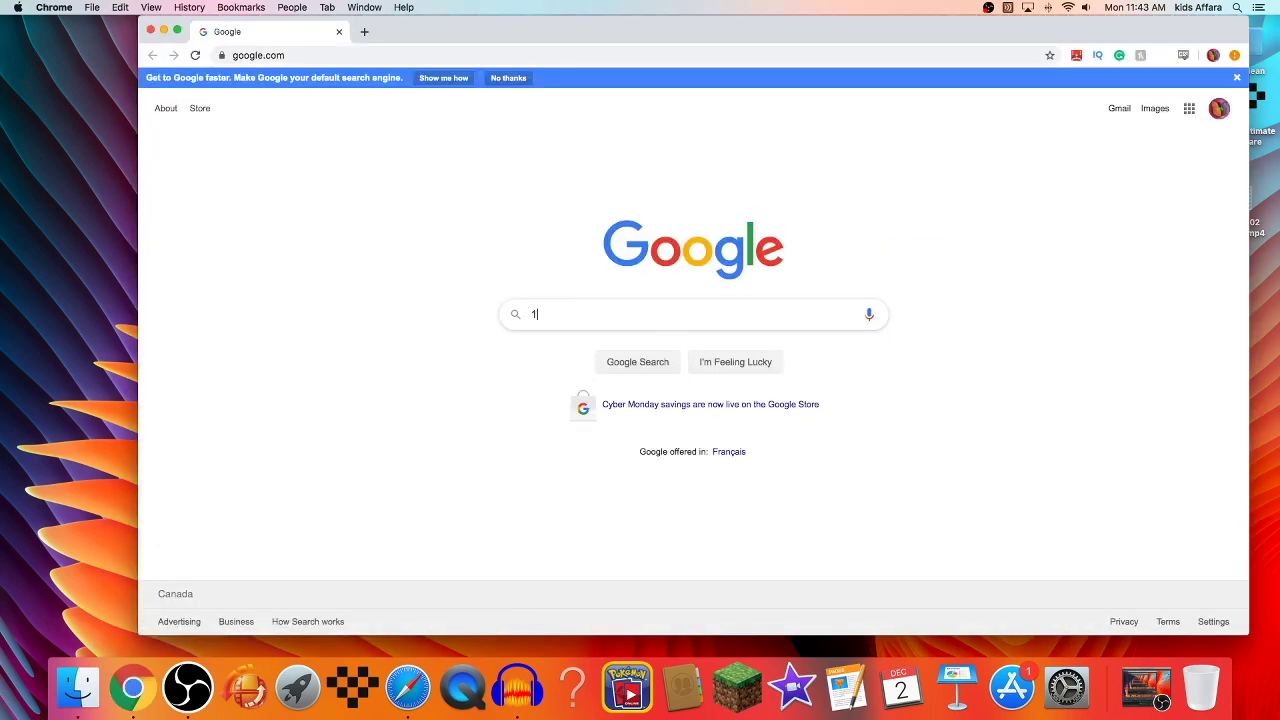
text(.12.2 in)
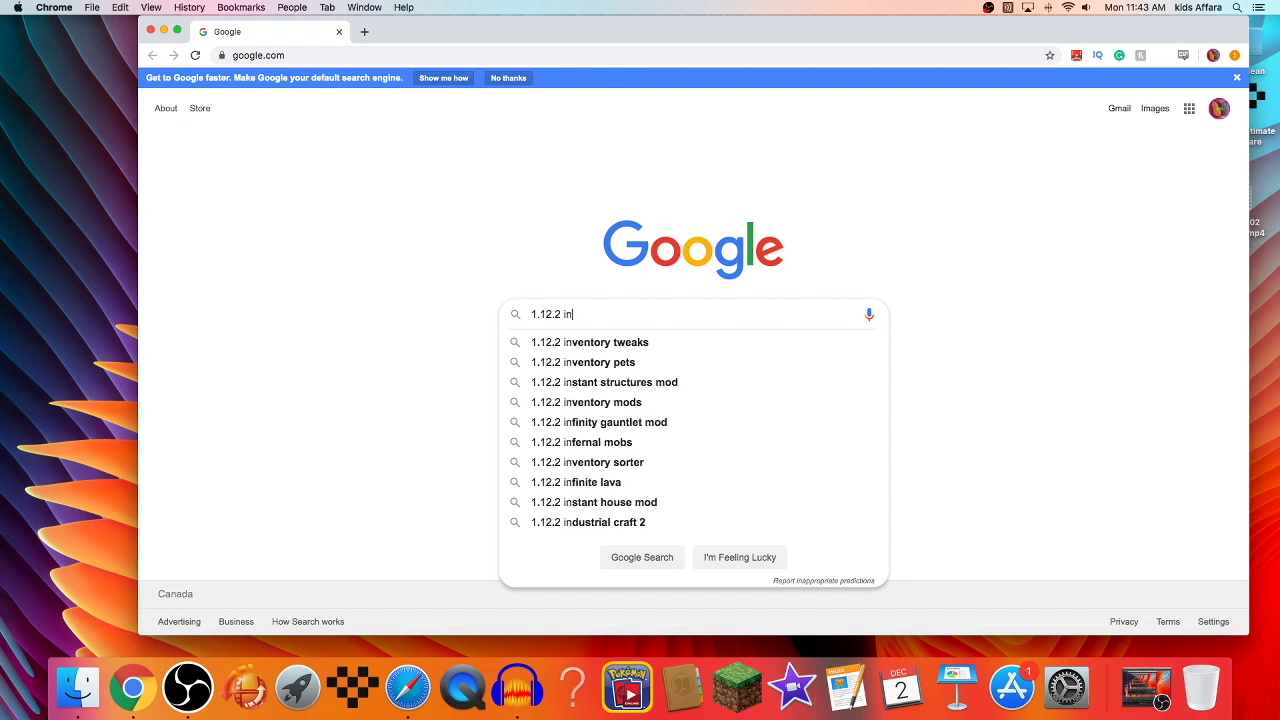
text(ventory ets)
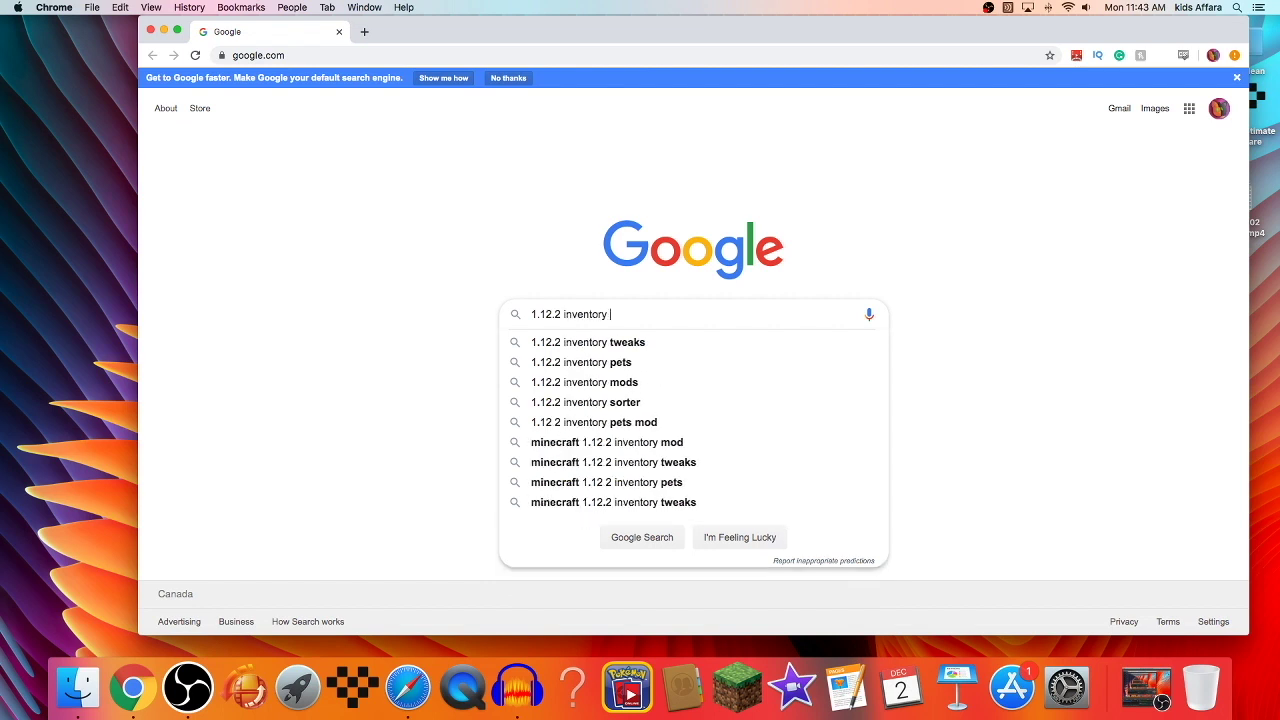
key(Return)
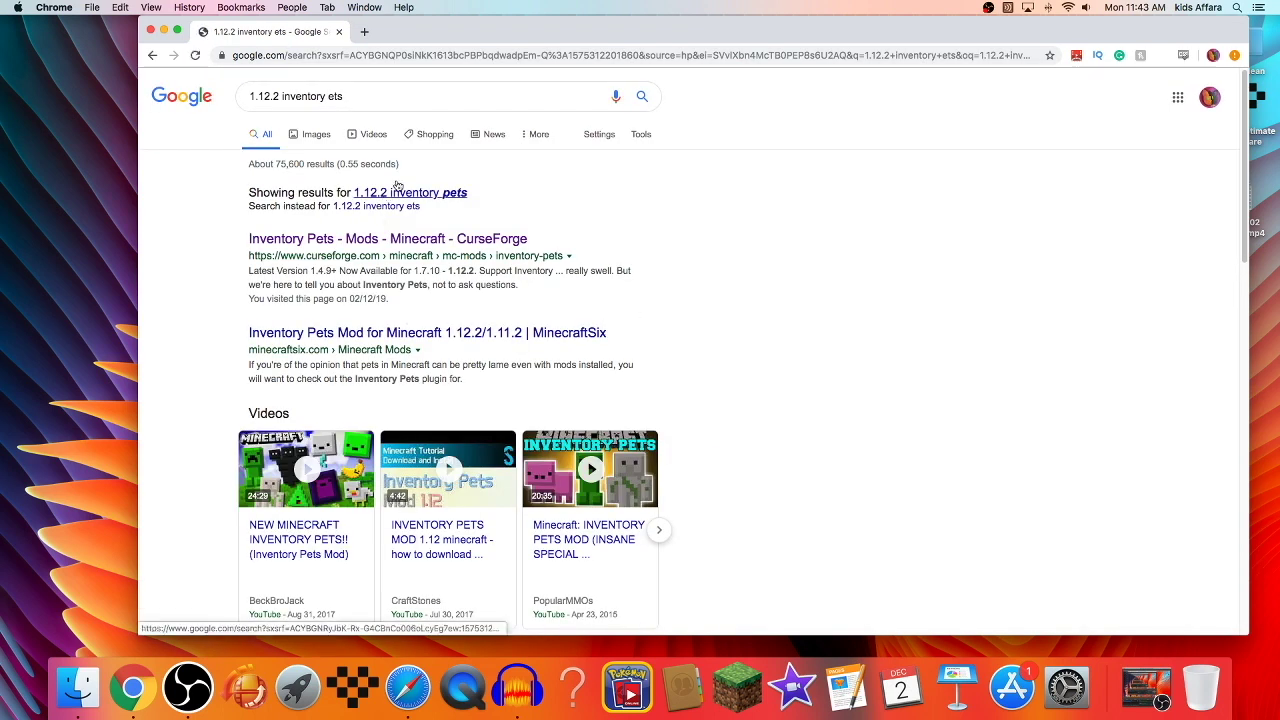
click(400, 192)
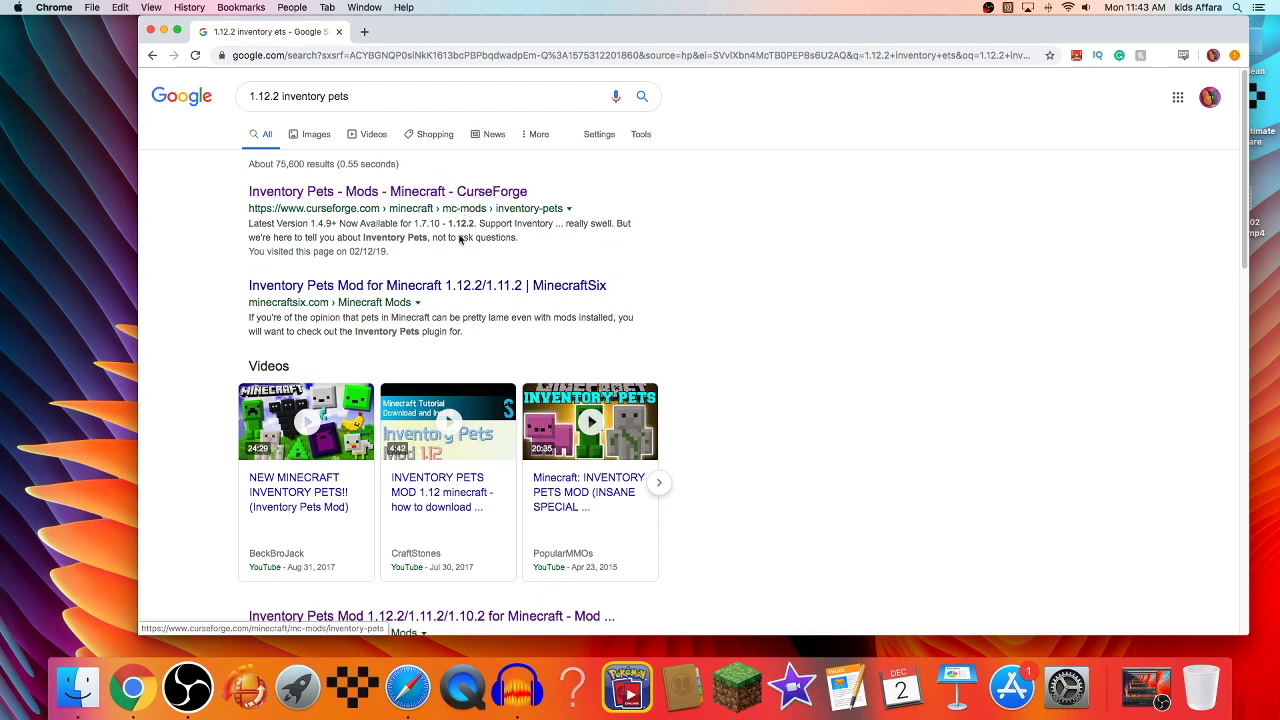
Step: Open the MinecraftSix Inventory Pets page and download the mod for Minecraft 1.12.2 through CurseForge, keeping the flagged jar file
click(420, 286)
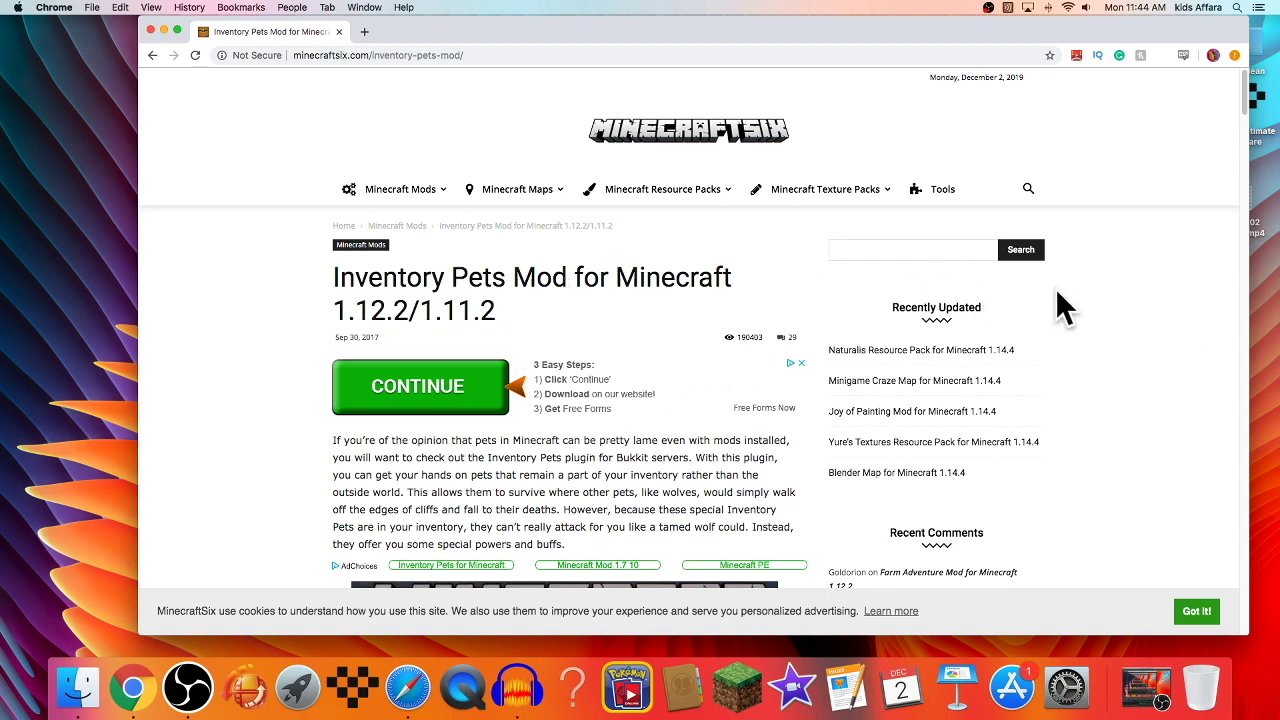
scroll(603, 409, down, 20)
scroll(603, 409, down, 10)
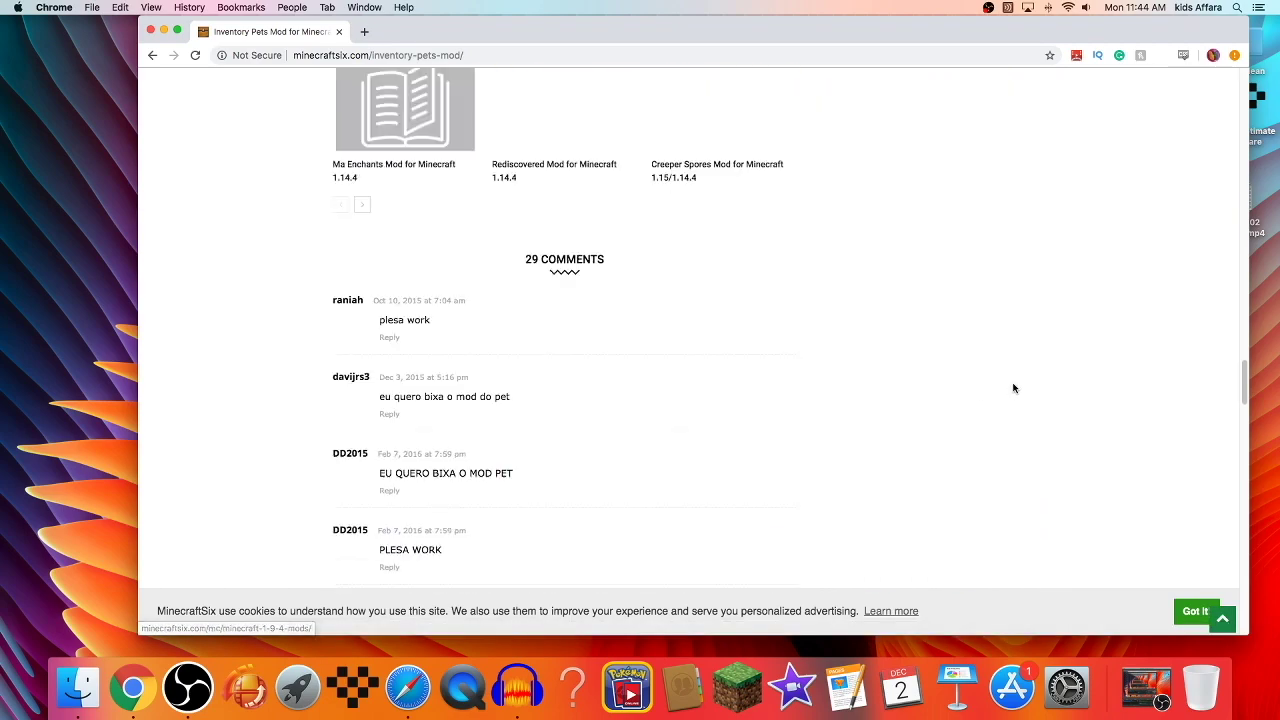
scroll(1011, 386, up, 15)
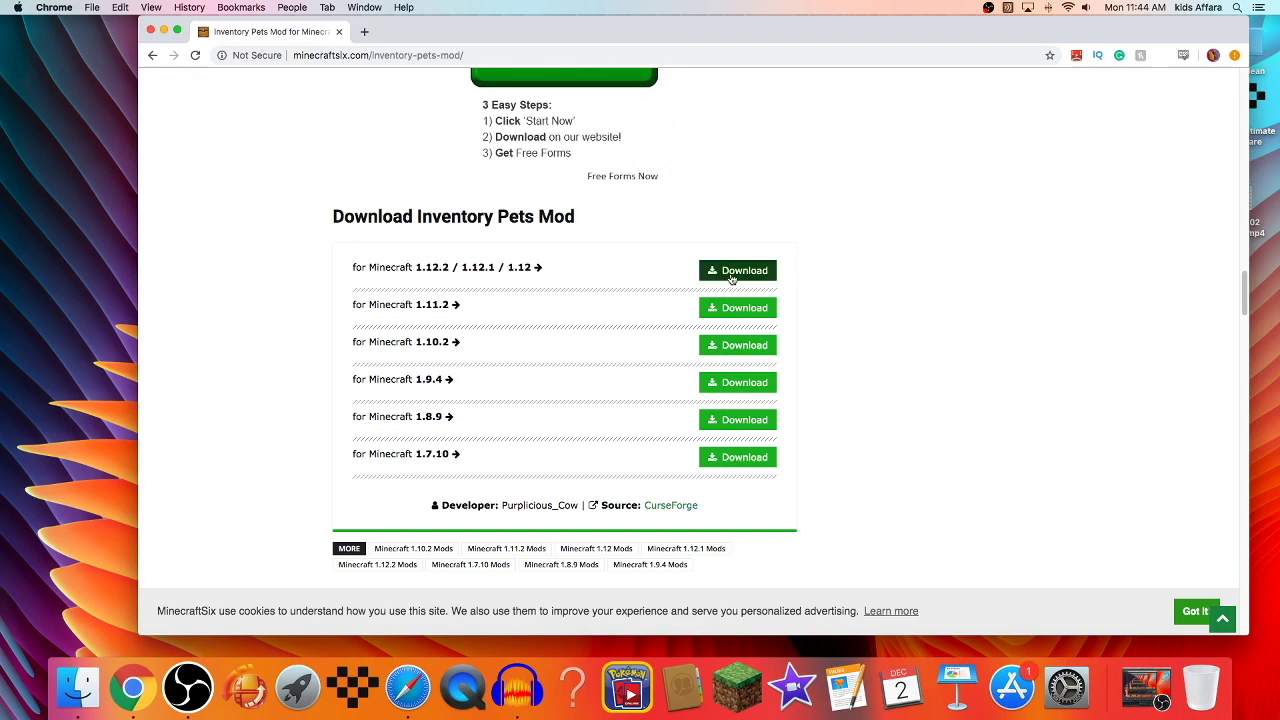
click(737, 270)
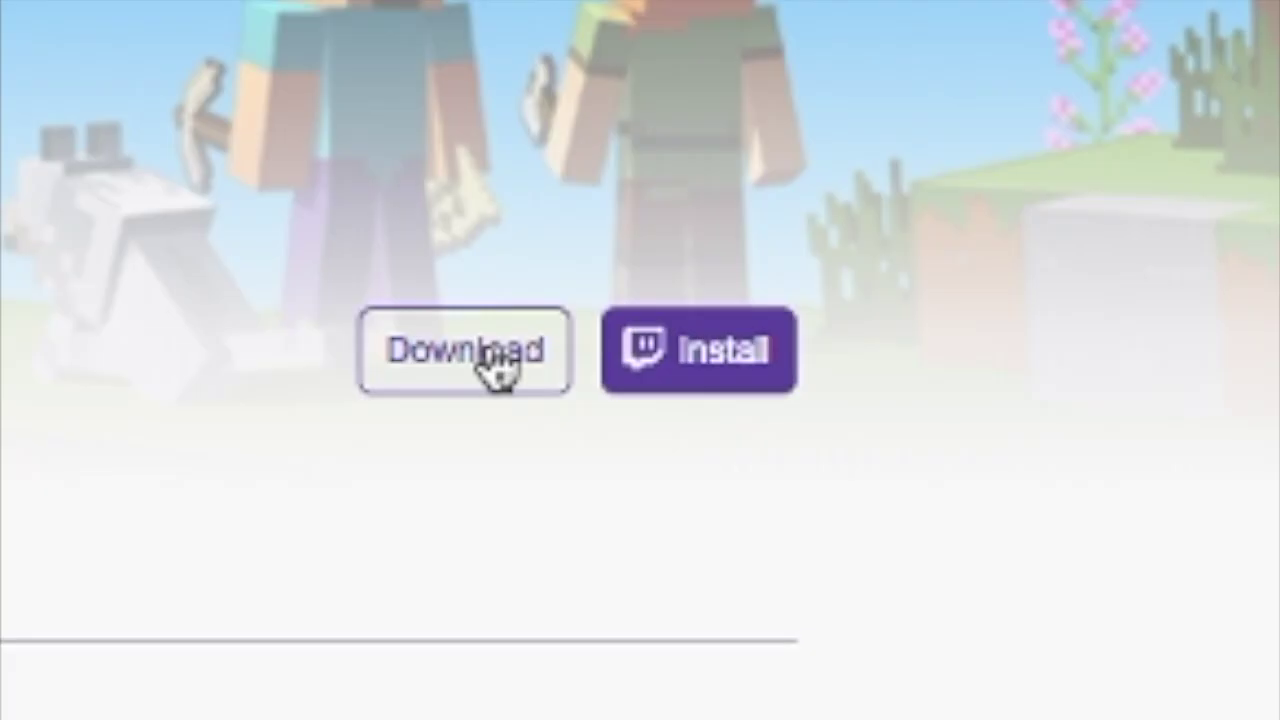
click(1017, 203)
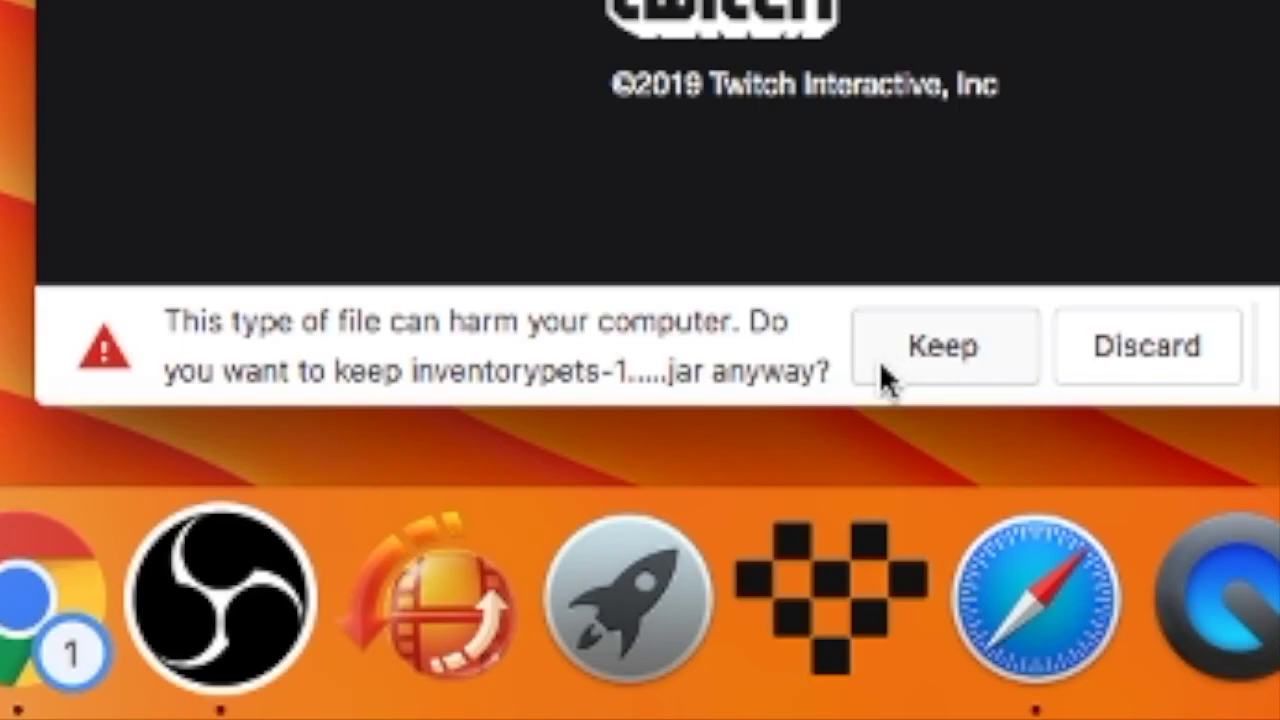
click(881, 367)
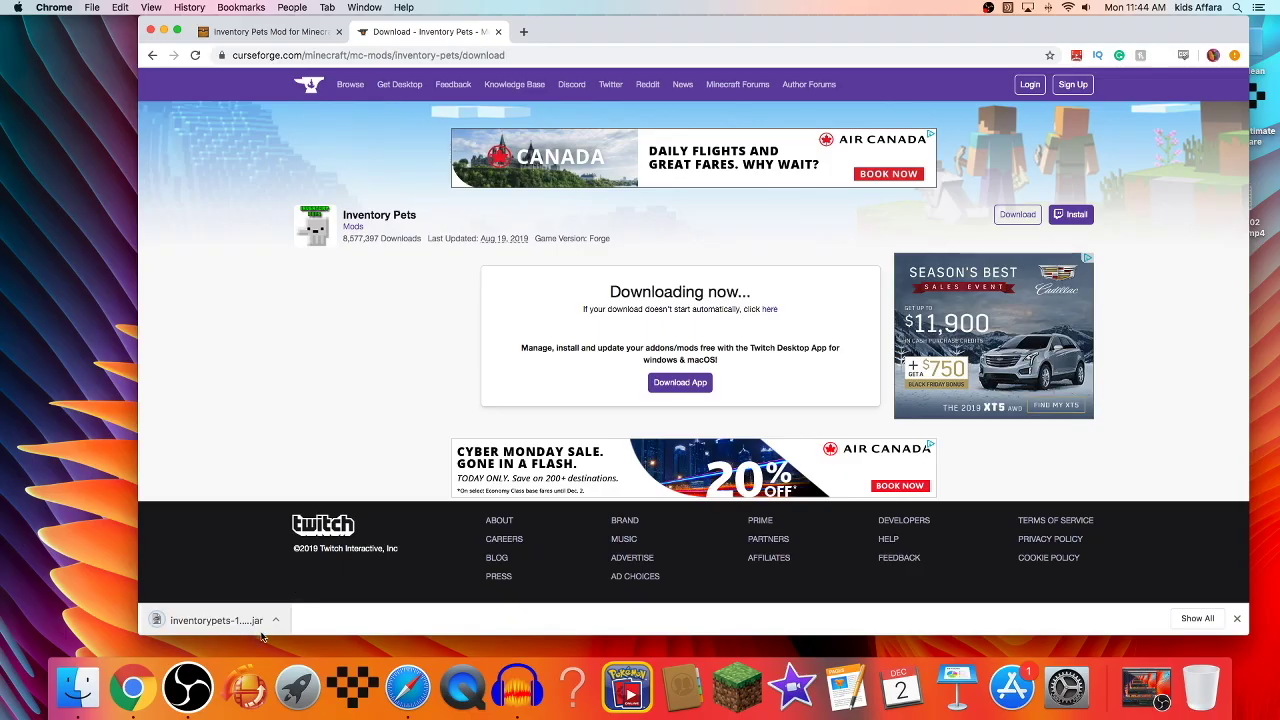
Step: Place the downloaded inventorypets-1.12-2.0.3.jar on the desktop and close the browser window
drag(64, 376, 24, 258)
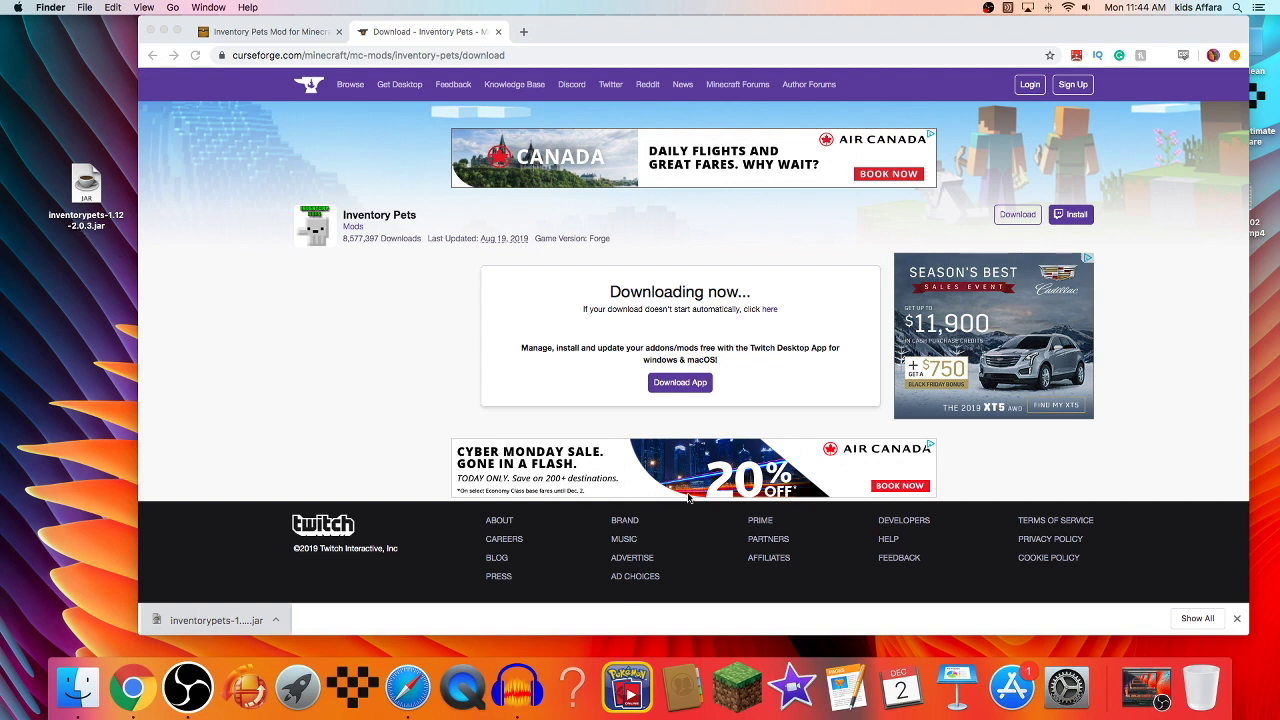
click(1239, 619)
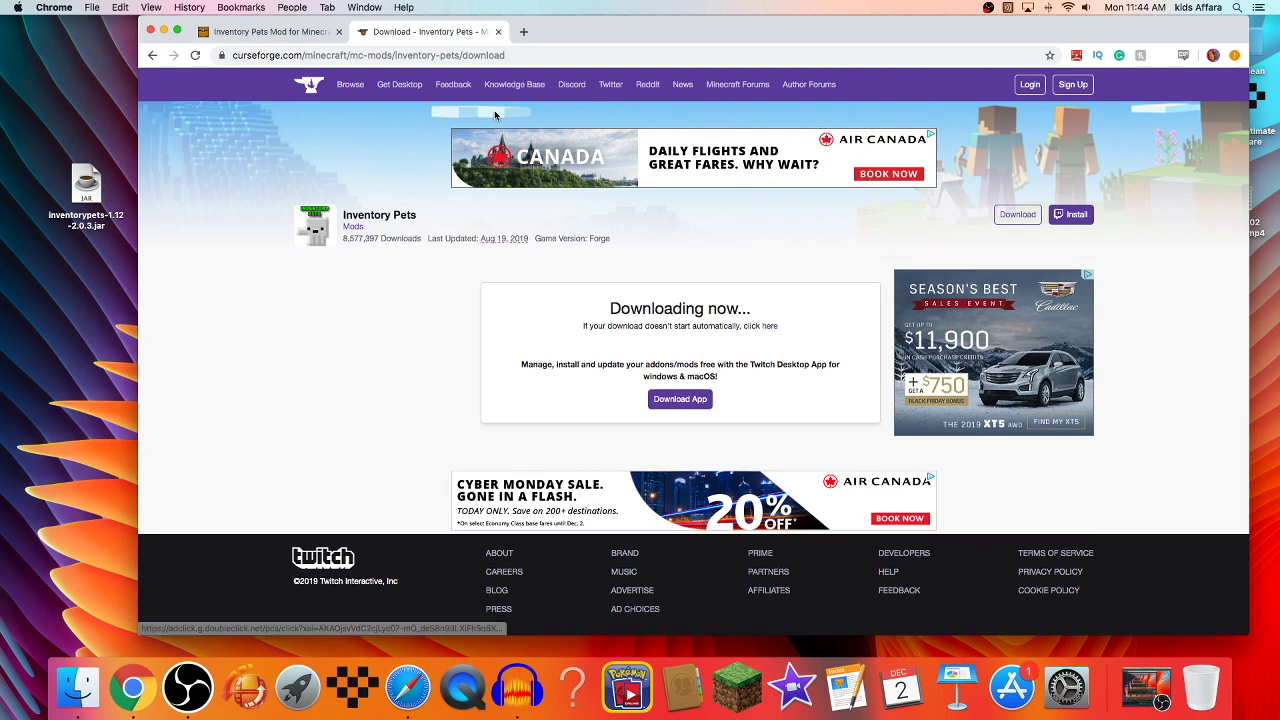
click(150, 32)
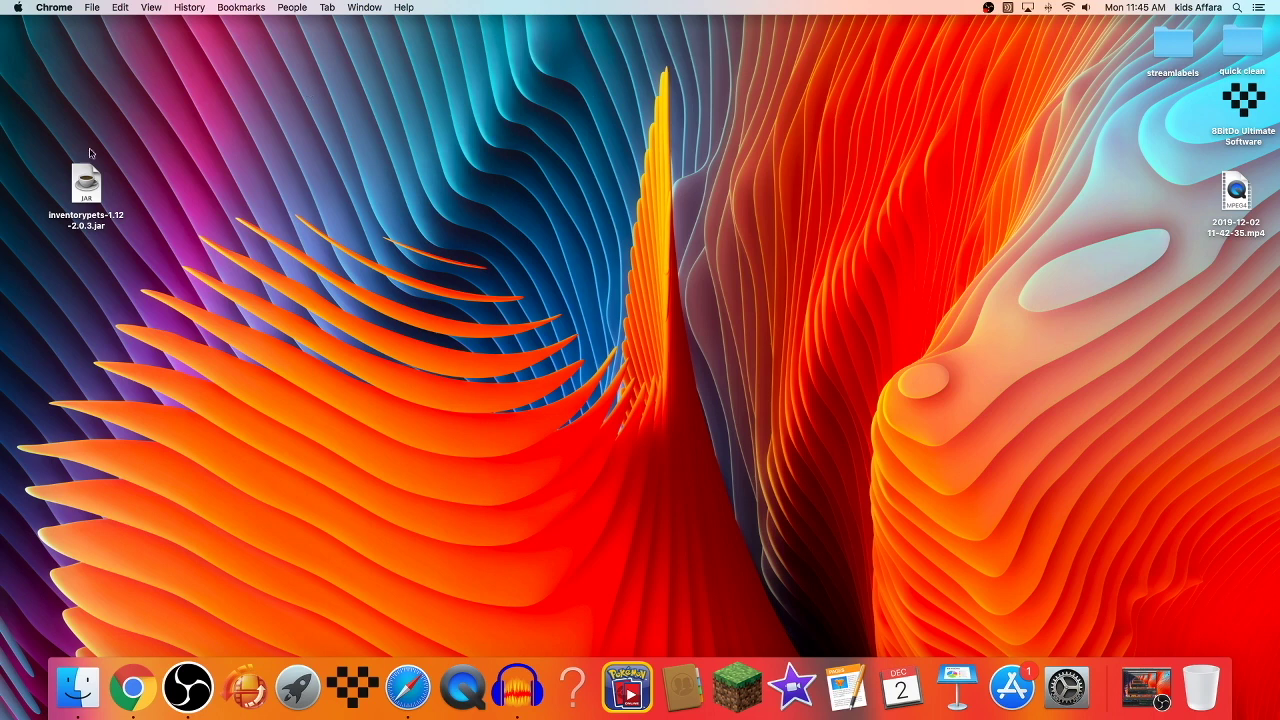
drag(86, 181, 208, 152)
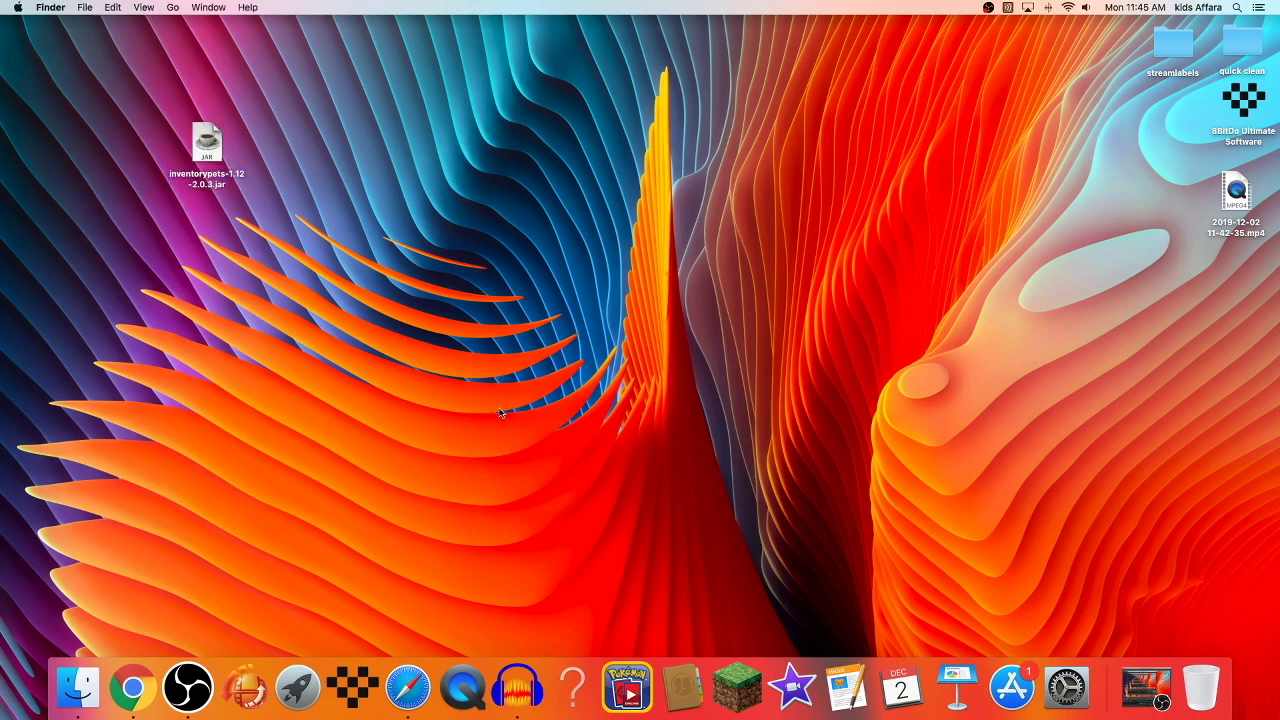
Step: Switch to Safari, go to files.minecraftforge.net and show the Forge downloads for Minecraft 1.12.2
click(408, 686)
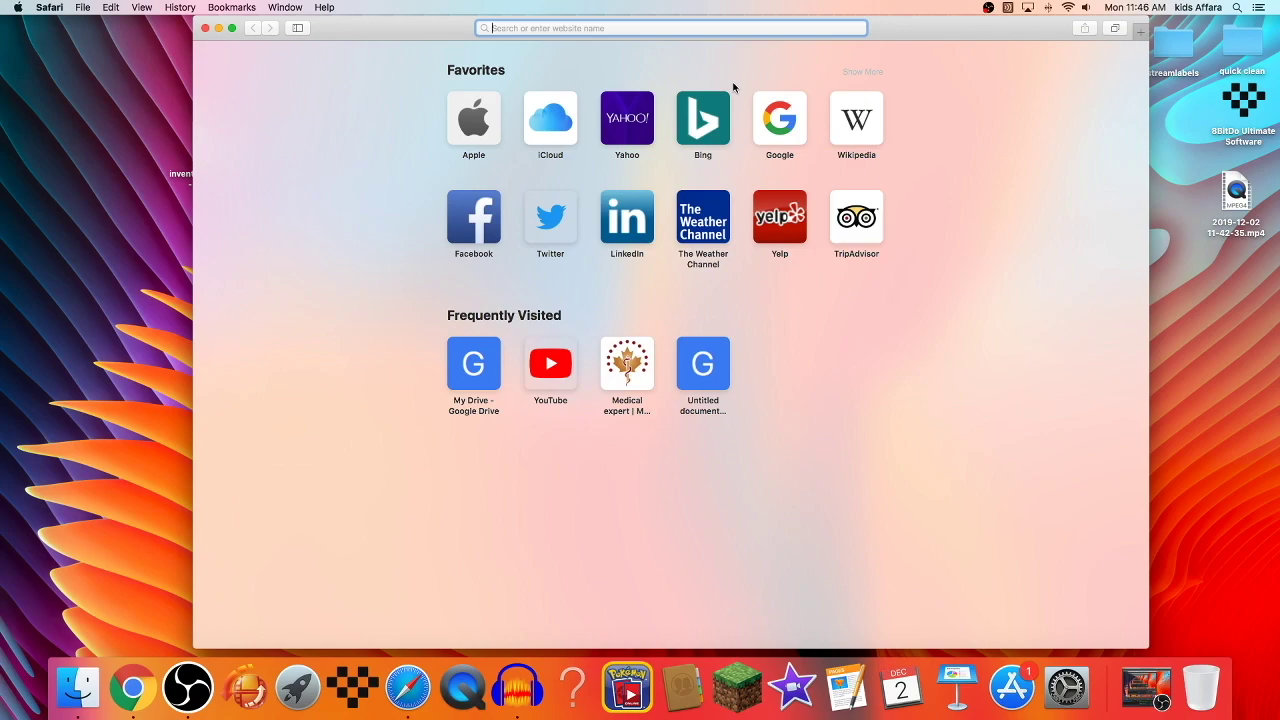
text(files.minecraftforge.net)
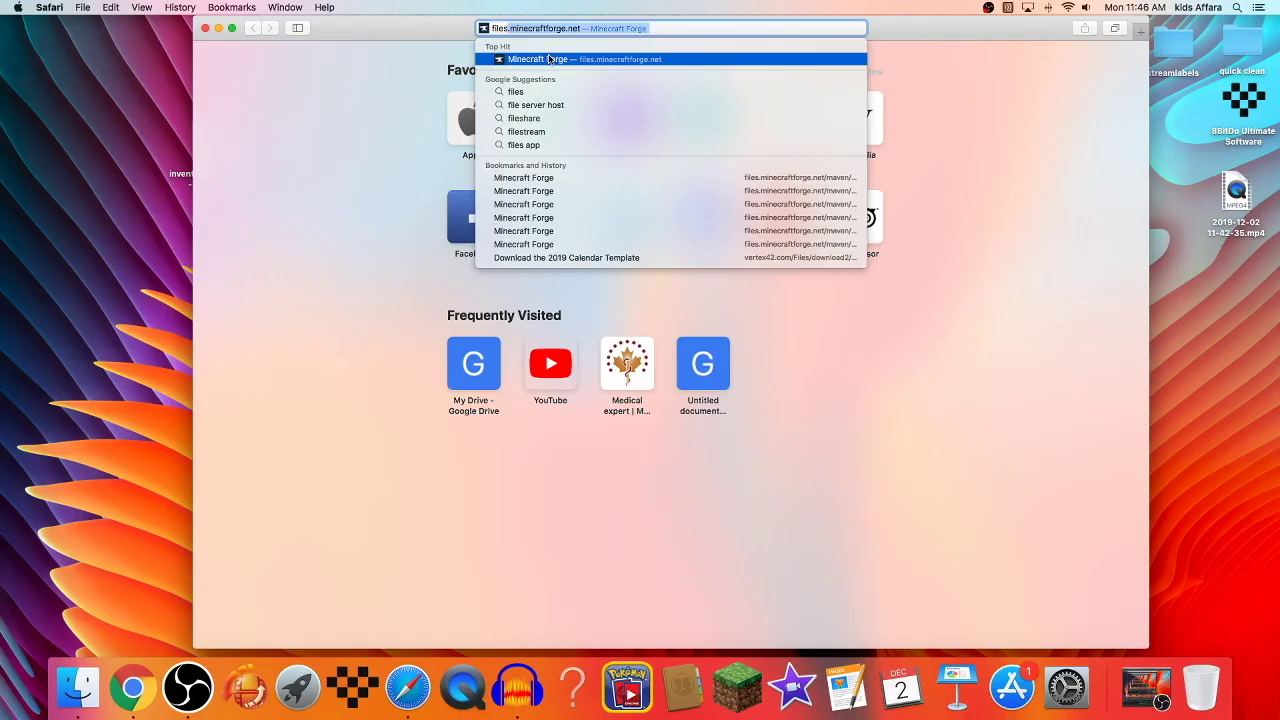
click(549, 60)
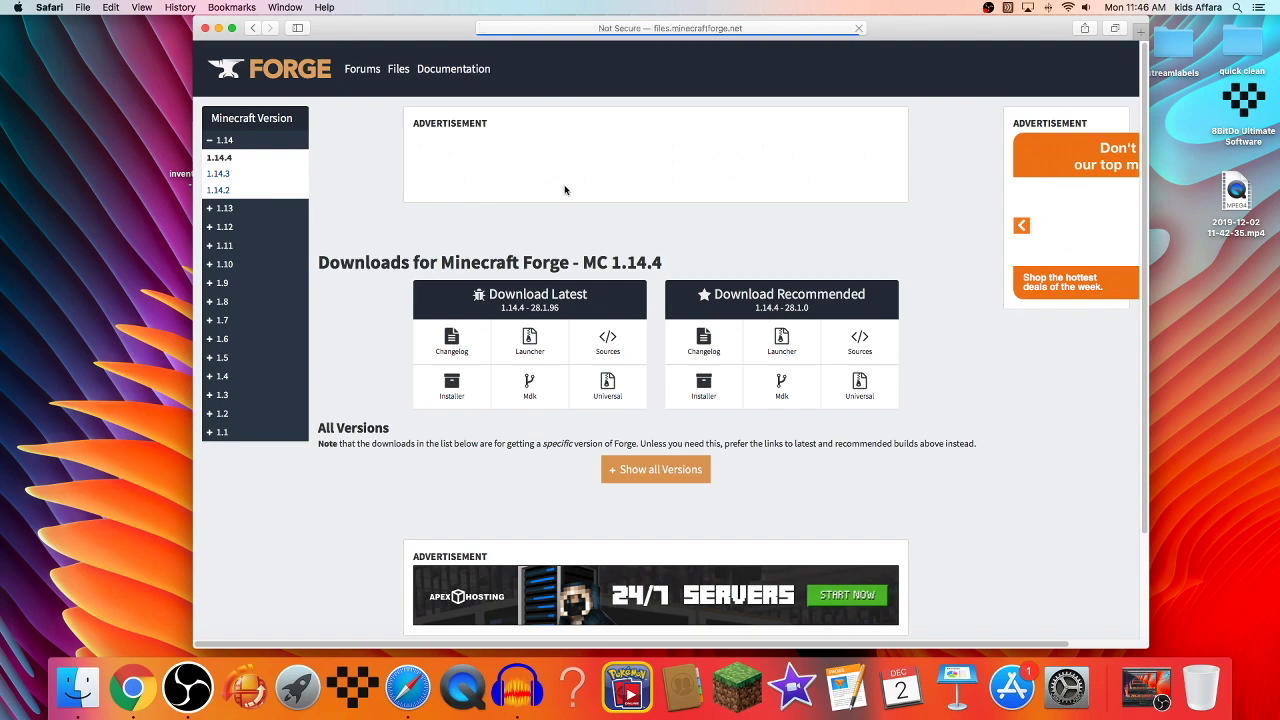
click(224, 229)
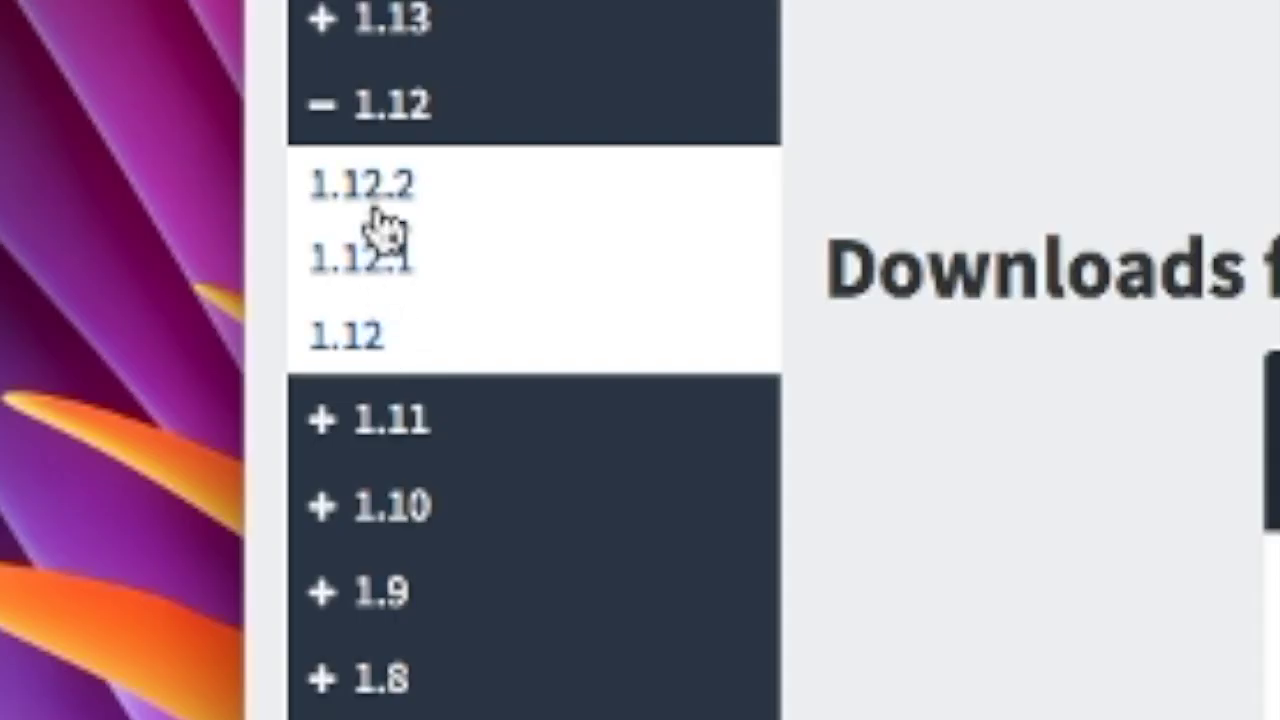
click(405, 200)
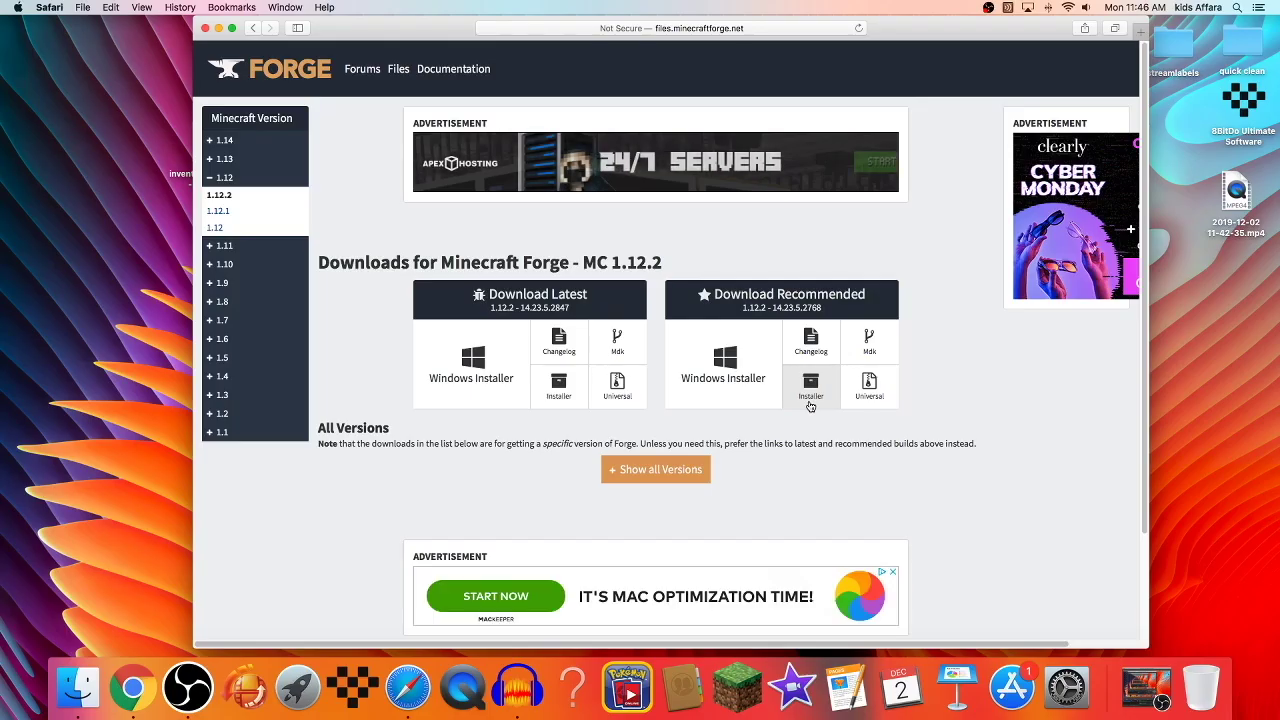
Step: Download the recommended Forge 1.12.2 - 14.23.5.2768 installer, skipping the AdFoc.us advertisement page
click(811, 390)
drag(904, 30, 960, 30)
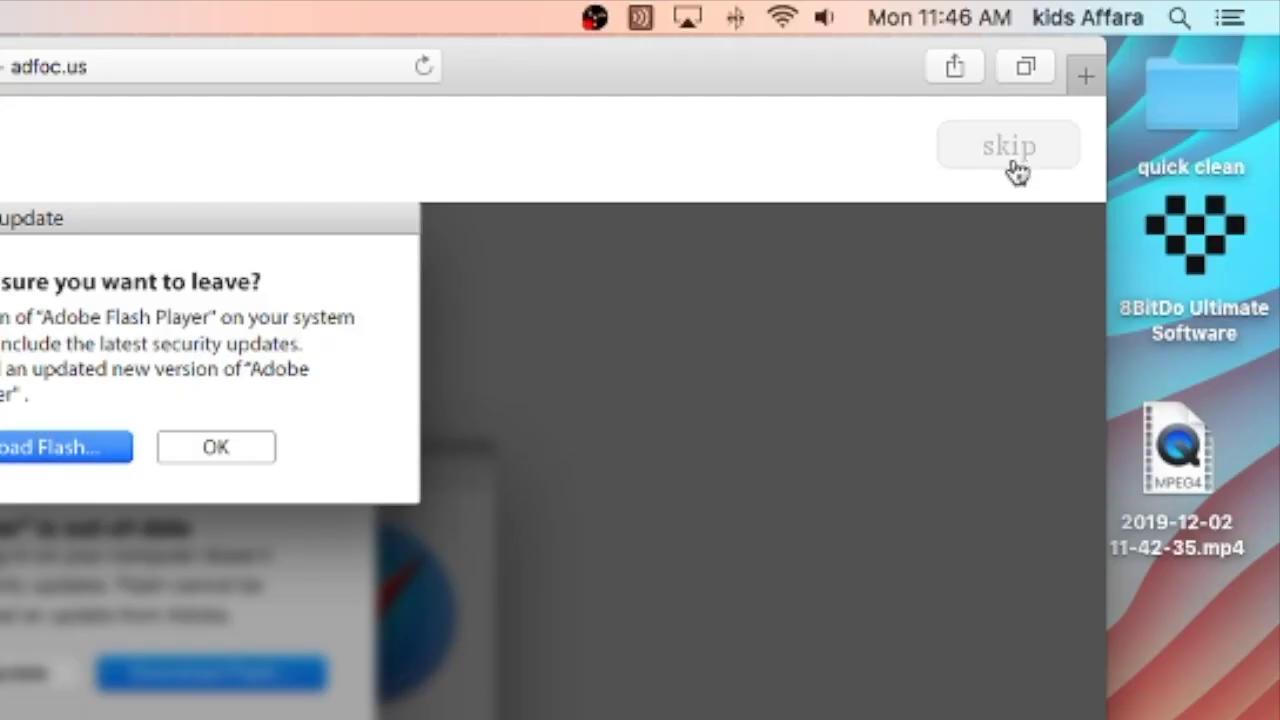
click(1175, 67)
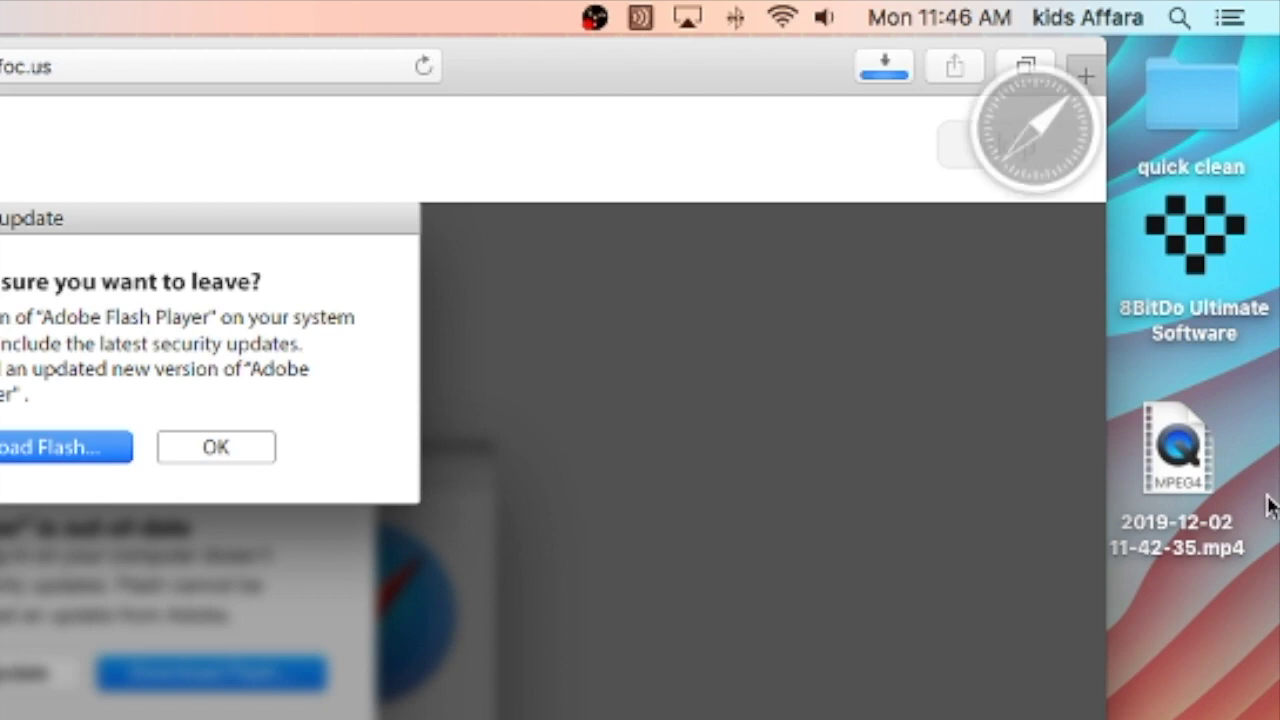
Step: Copy the downloaded forge-1.12.2-14.23.5.2768-installer.jar to the desktop below the Inventory Pets jar and close the Safari window
click(887, 67)
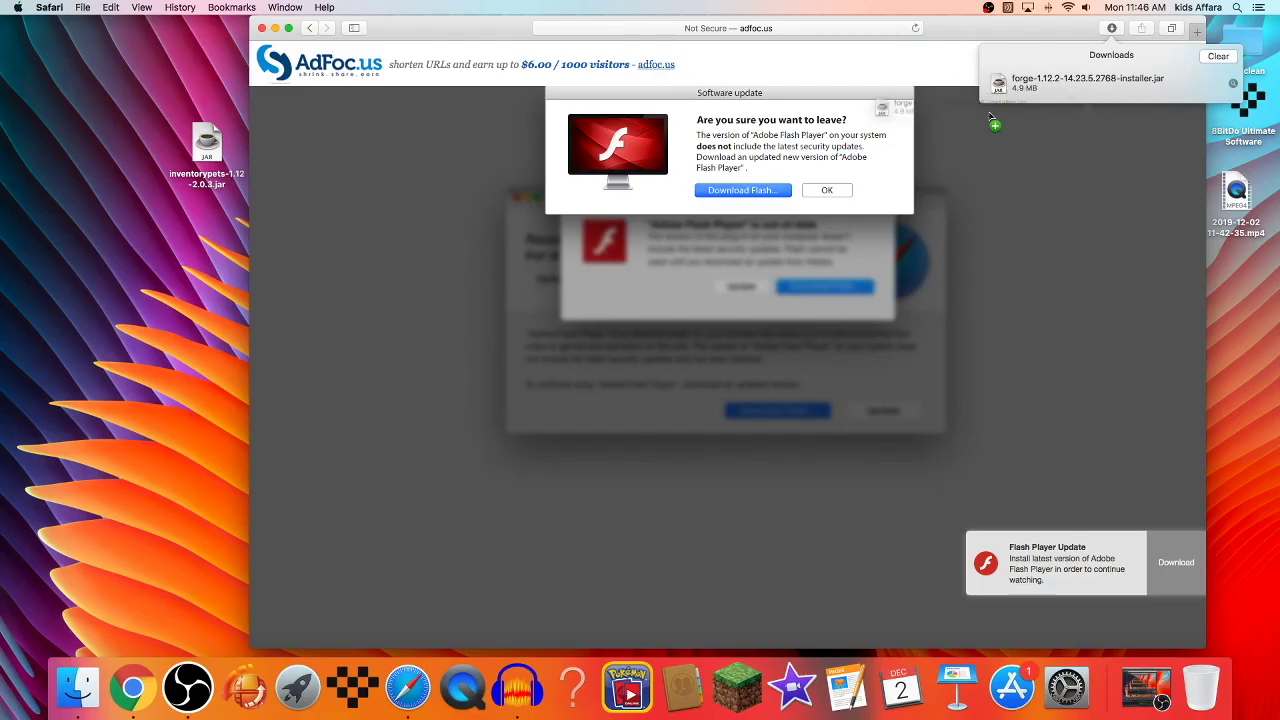
click(207, 228)
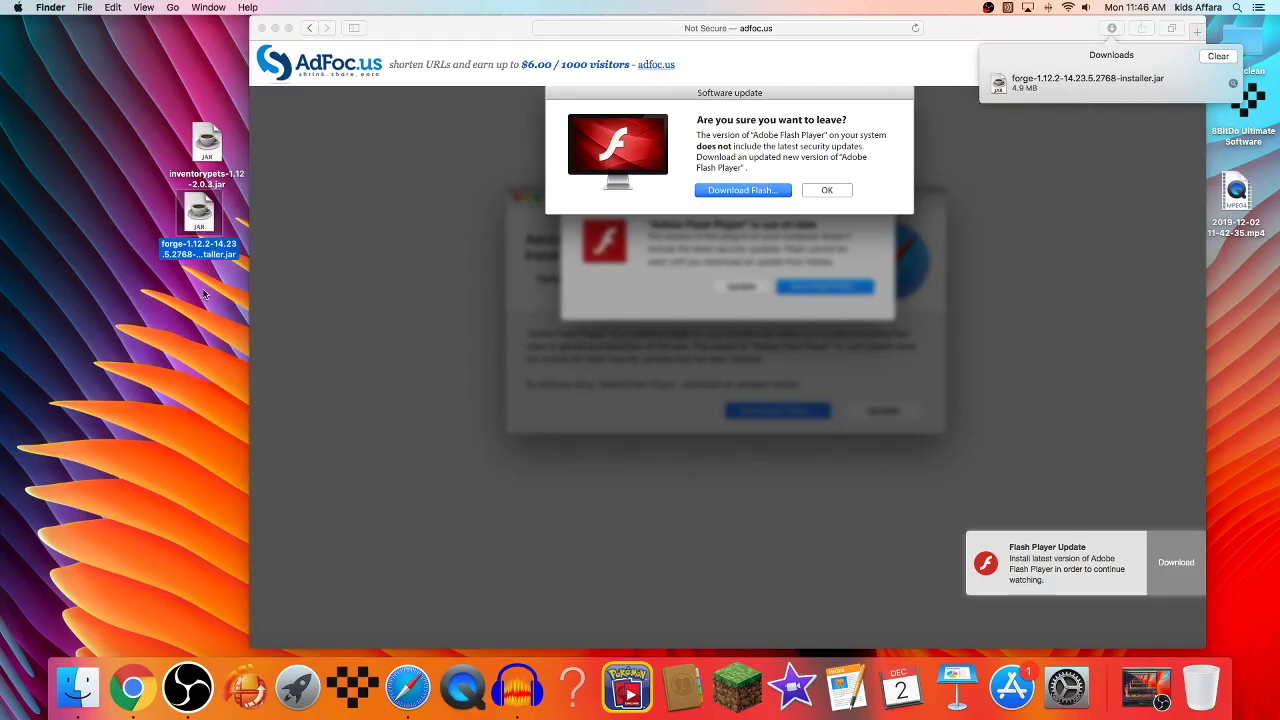
click(262, 28)
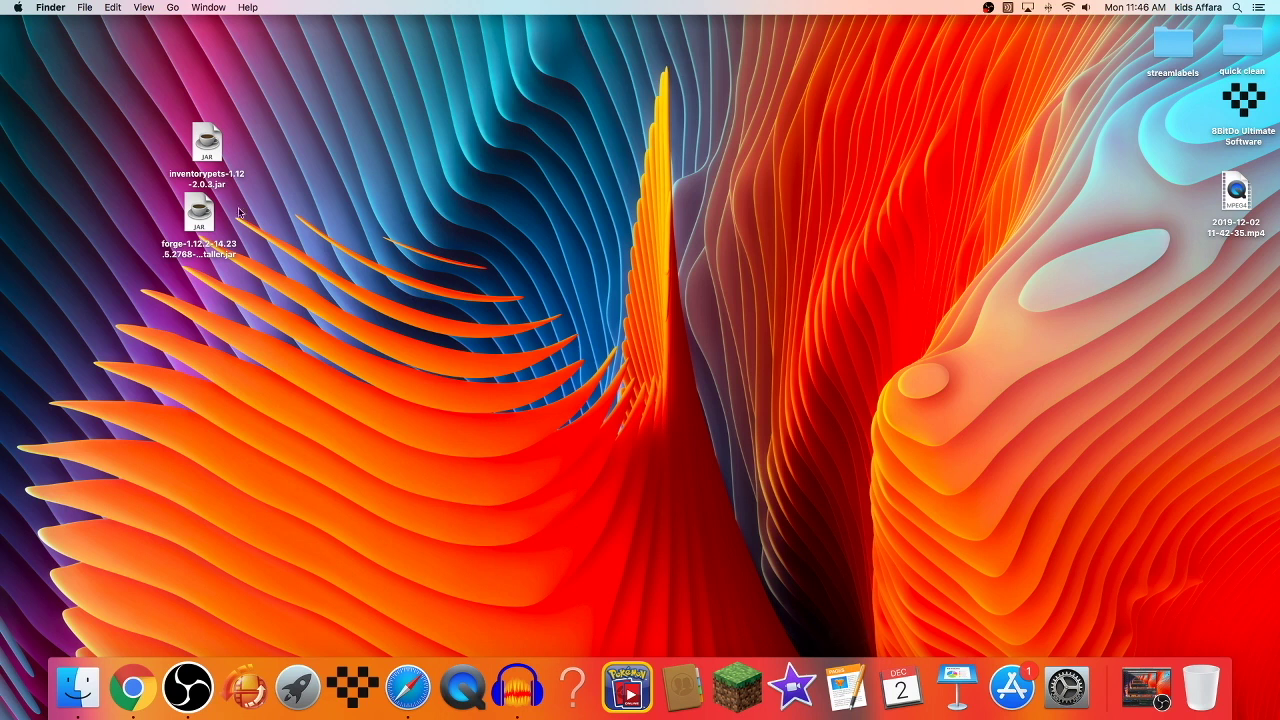
Step: Rearrange the two jar files on the desktop, try to open the Forge installer and dismiss the security warning
click(202, 158)
drag(202, 158, 117, 103)
drag(209, 226, 132, 196)
double_click(132, 196)
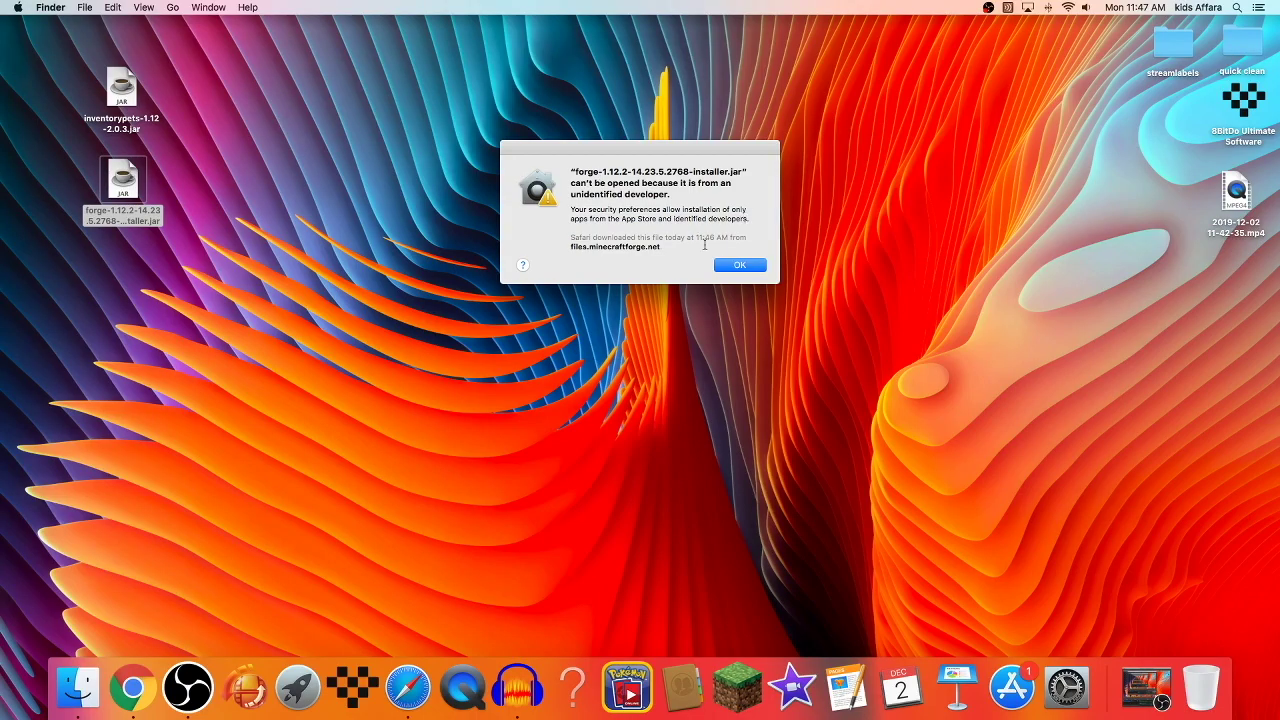
click(721, 265)
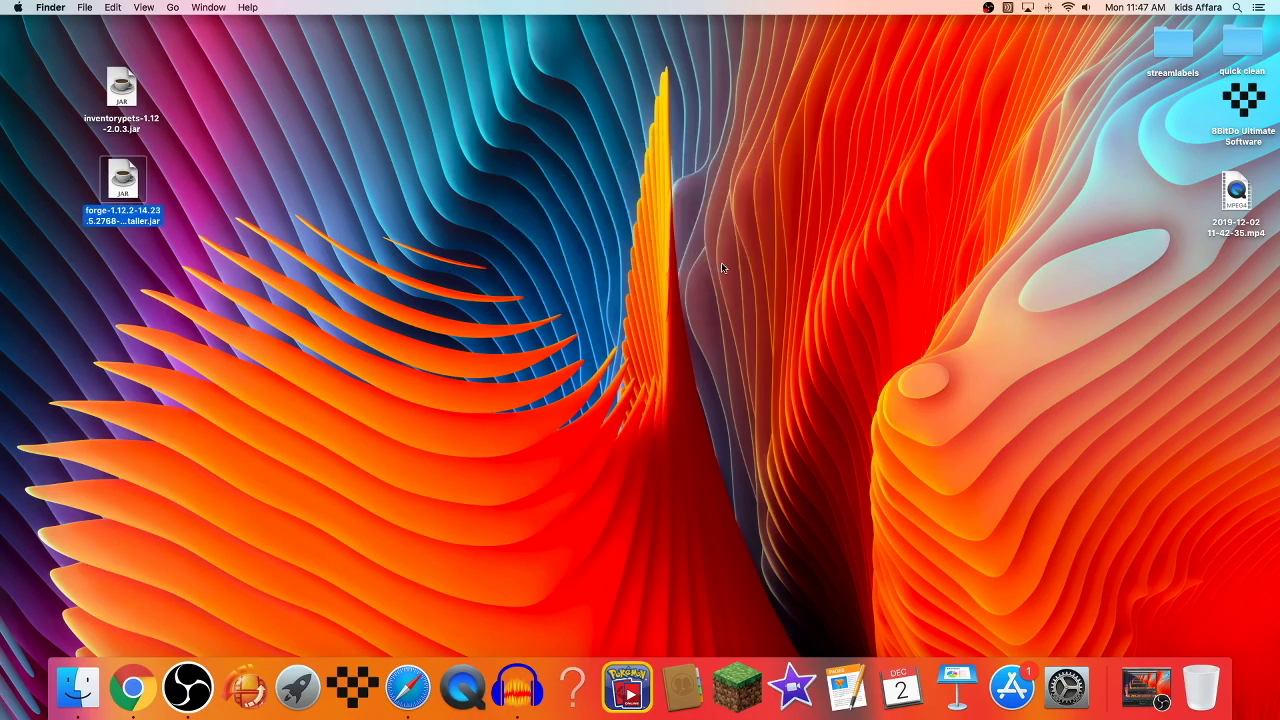
Step: Allow the blocked Forge installer to open anyway in the Security & Privacy preferences, and close System Preferences
click(1066, 687)
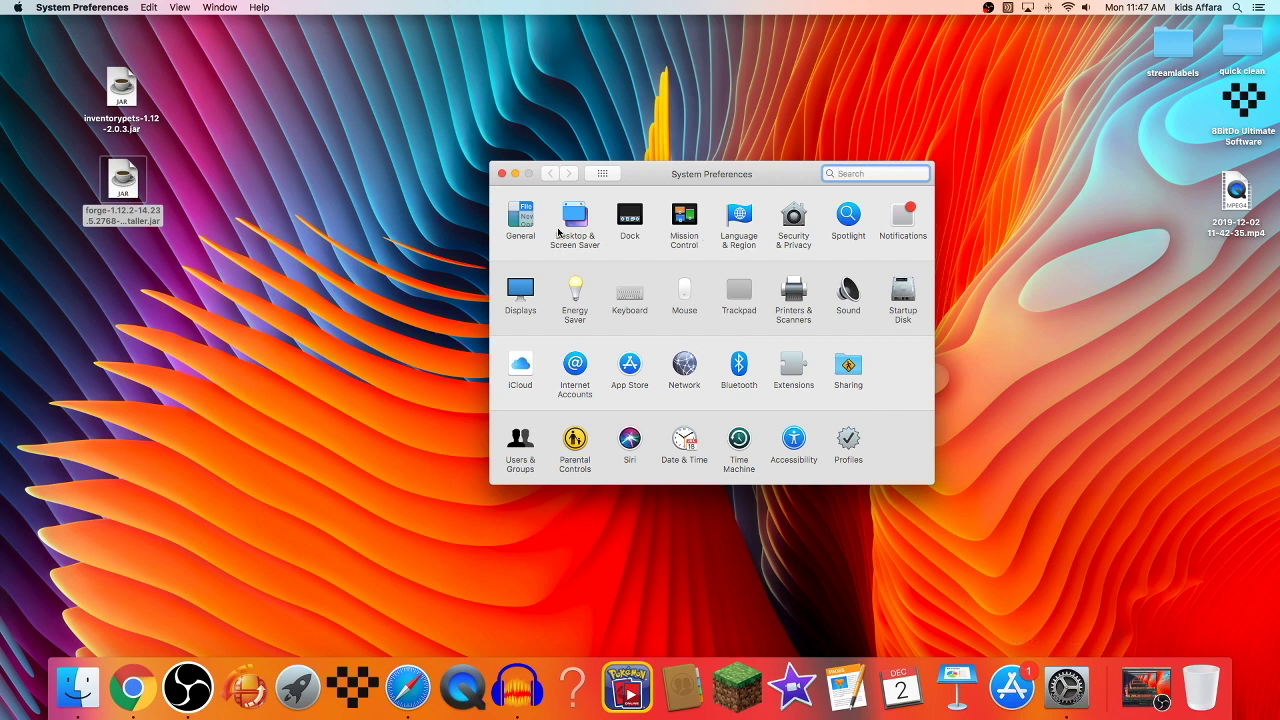
click(793, 222)
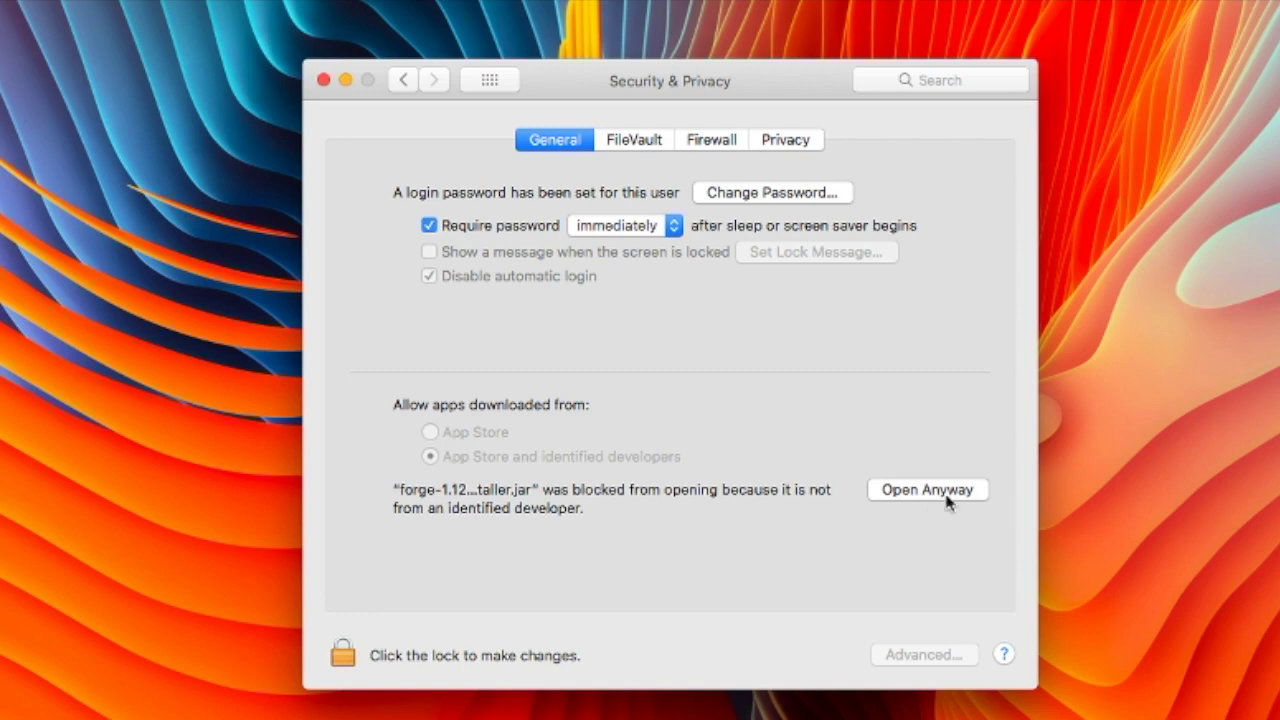
click(875, 423)
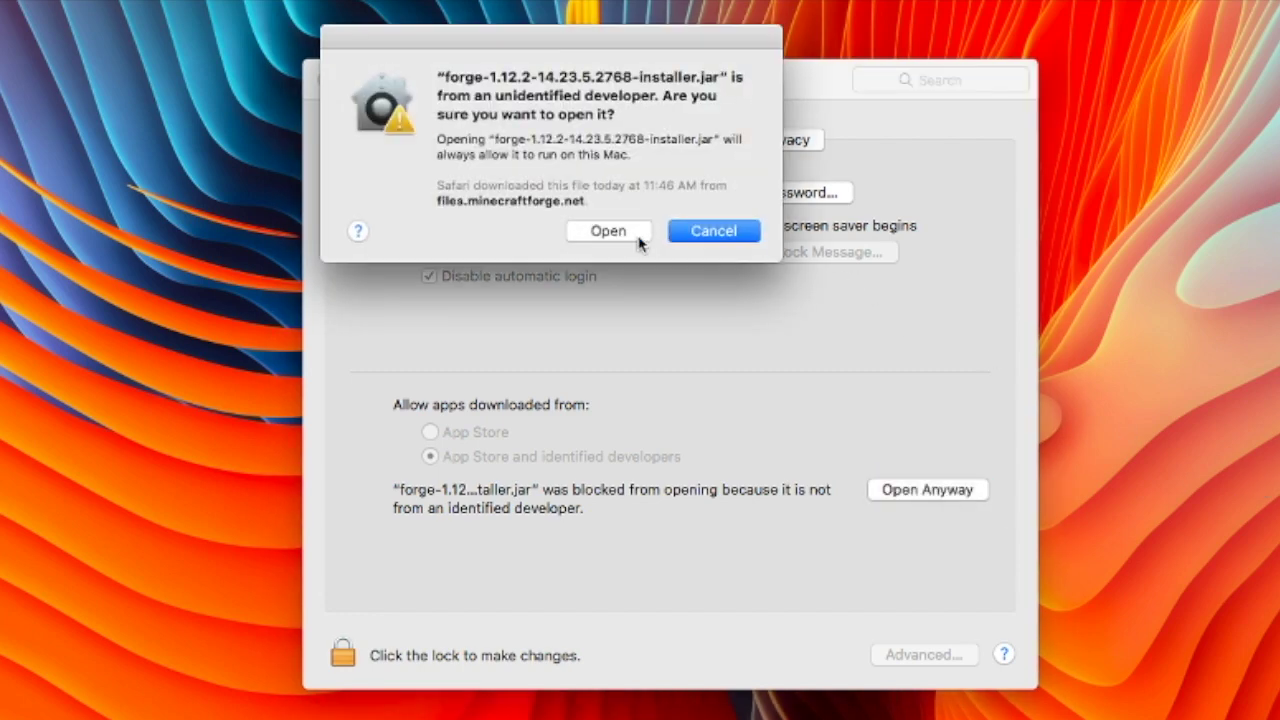
click(633, 238)
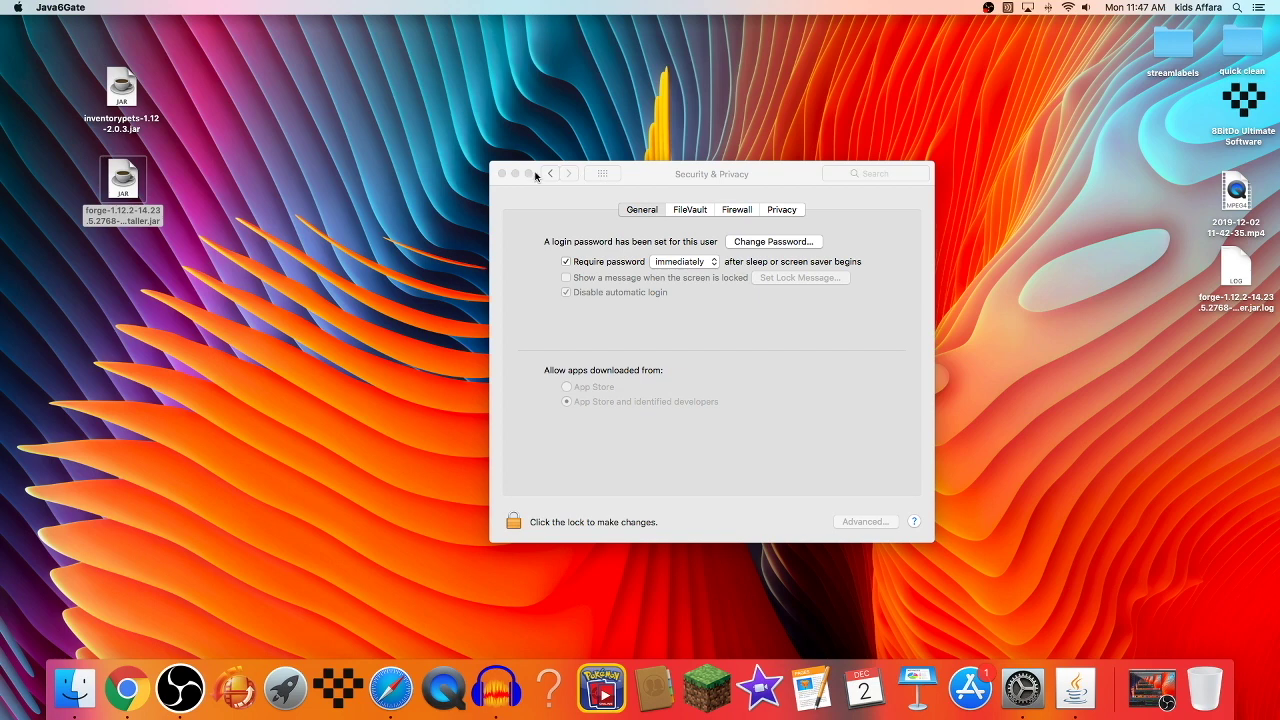
click(323, 80)
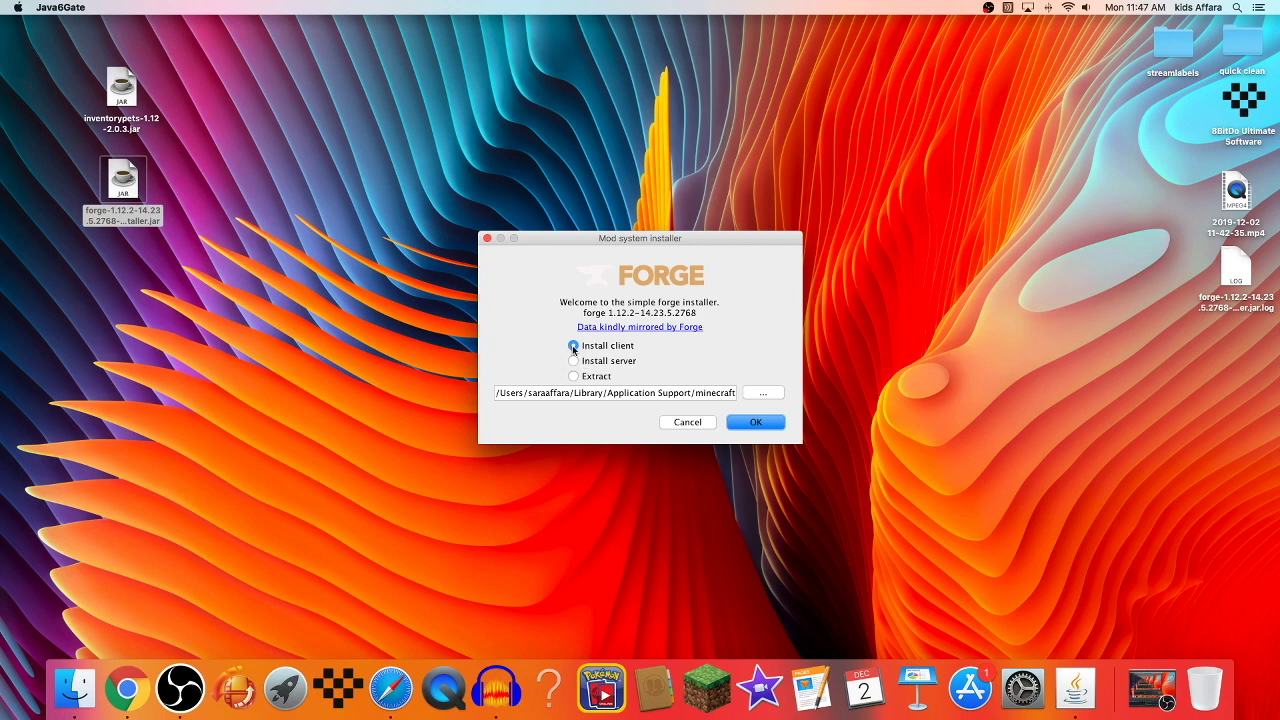
Step: Install the Forge 1.12.2 client in the default Minecraft folder and move the installer jar closer beneath the Inventory Pets jar on the desktop
click(760, 428)
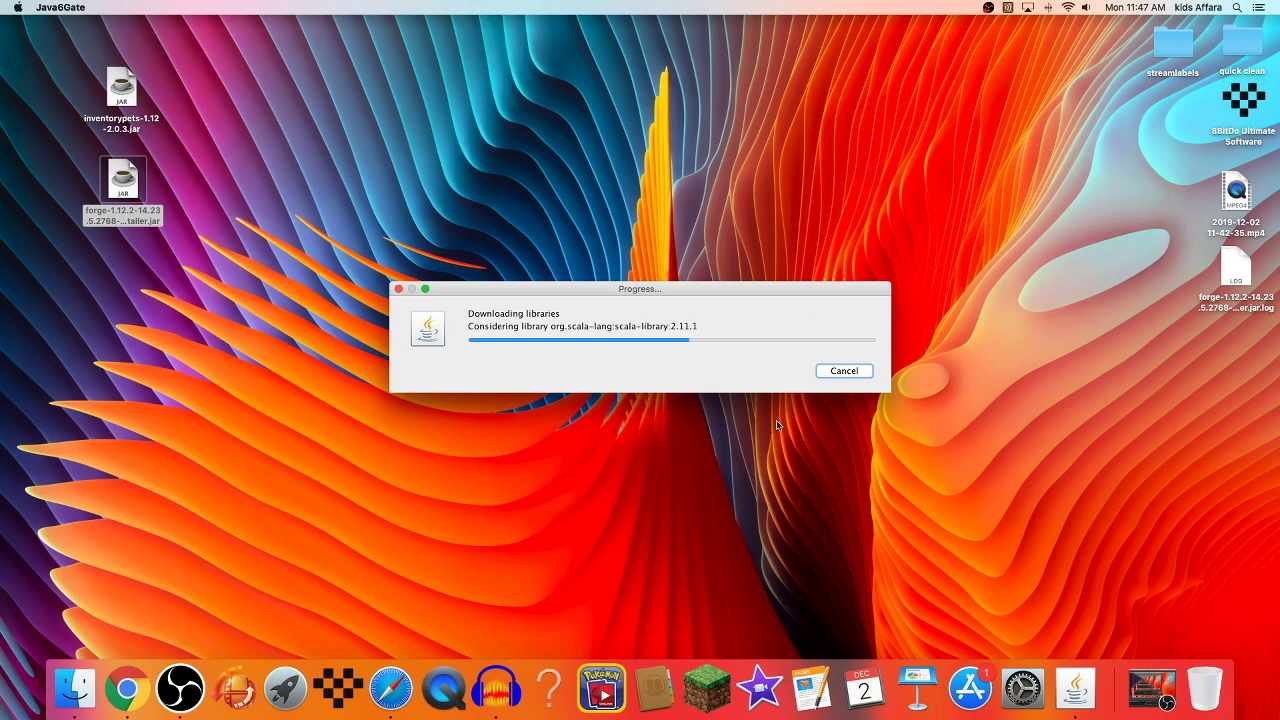
click(826, 372)
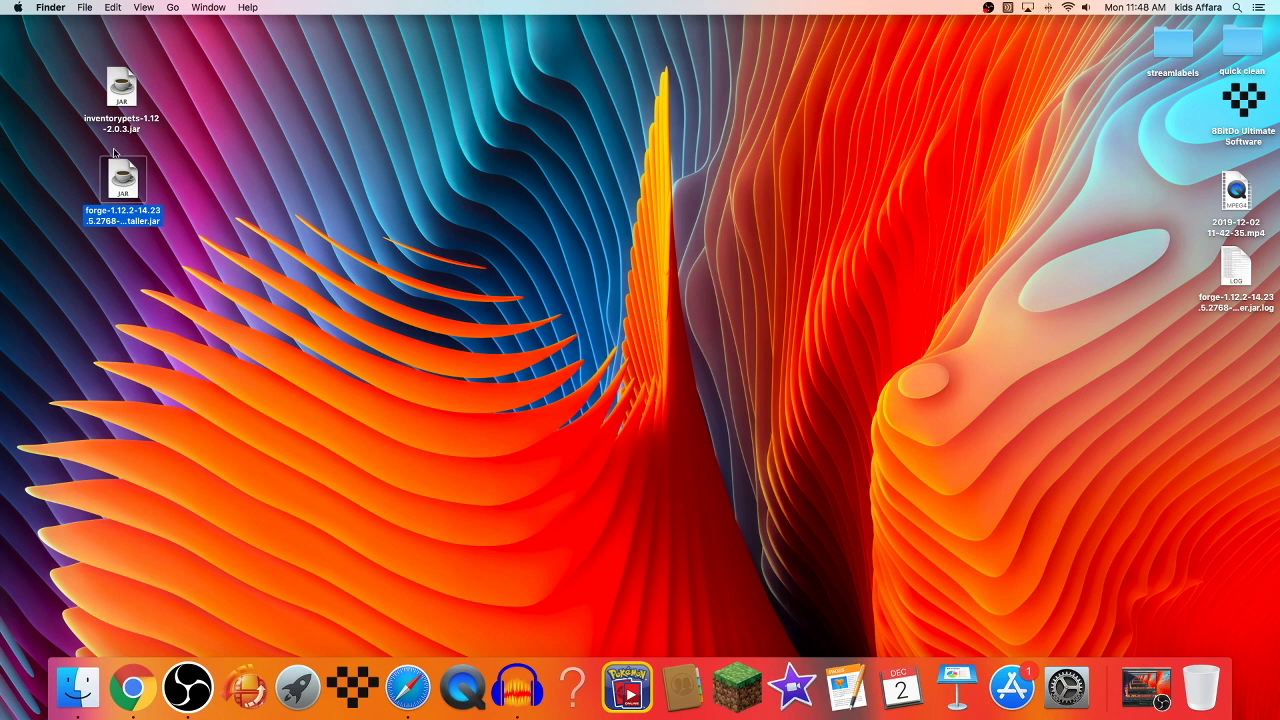
drag(122, 178, 196, 190)
click(321, 250)
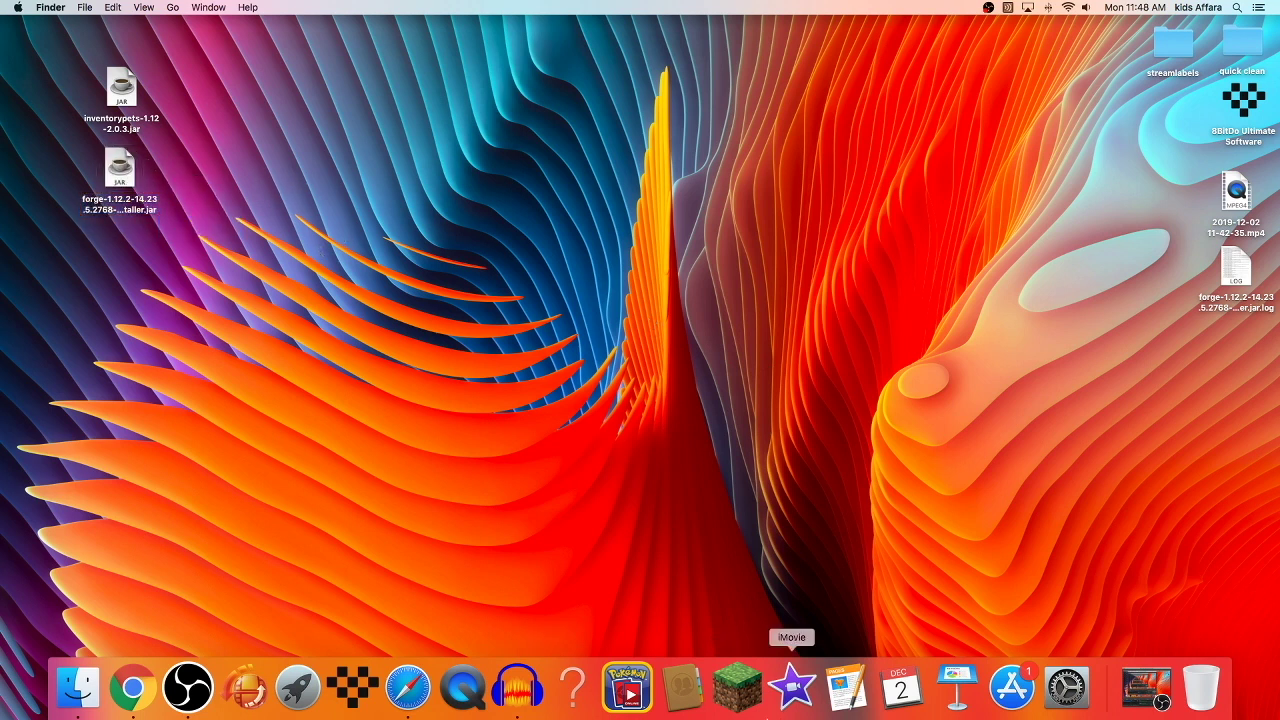
Step: Create a Minecraft Launcher installation named "1.12.2 tutorial" using version release 1.12.2-forge1.12.2-14.23.5.2768
click(737, 686)
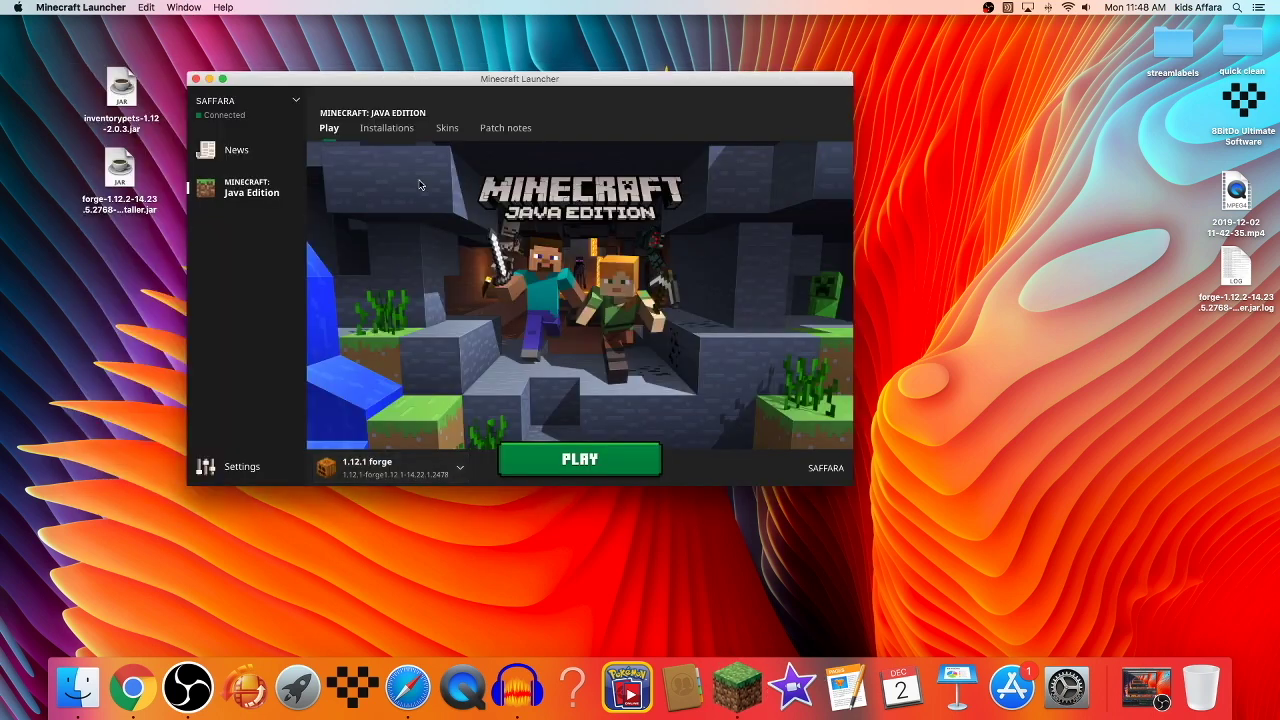
click(386, 130)
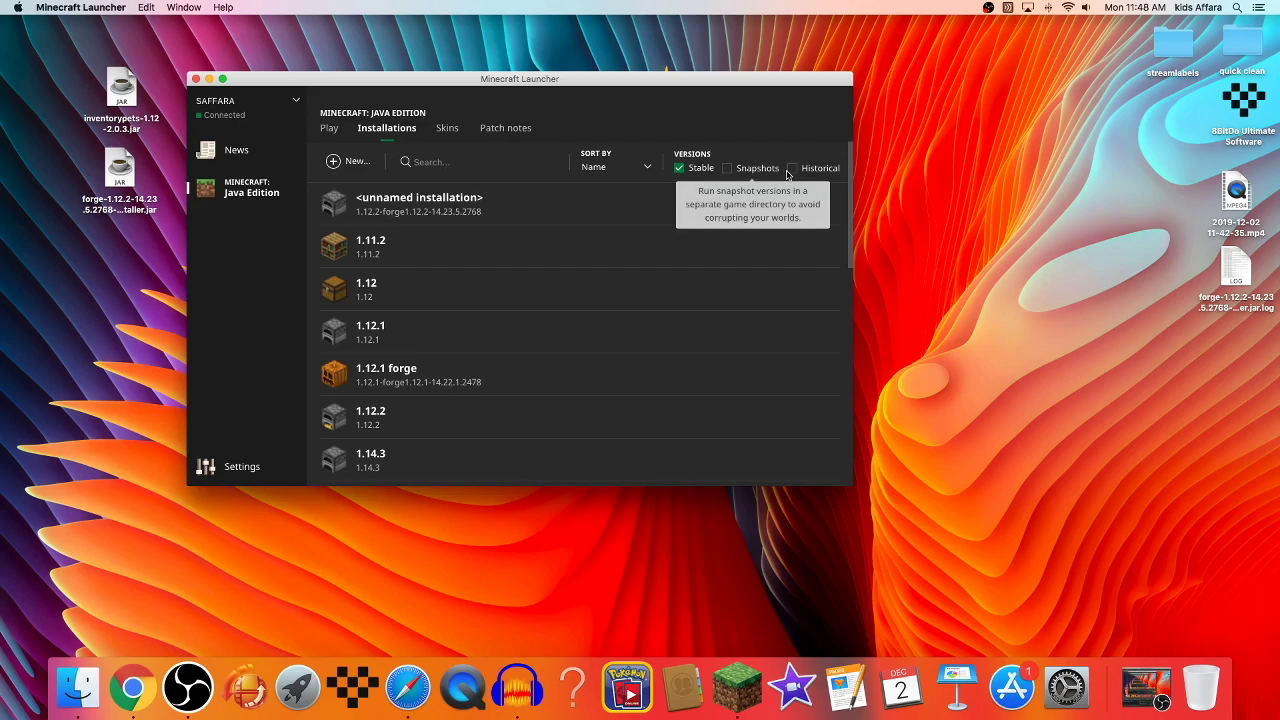
click(350, 161)
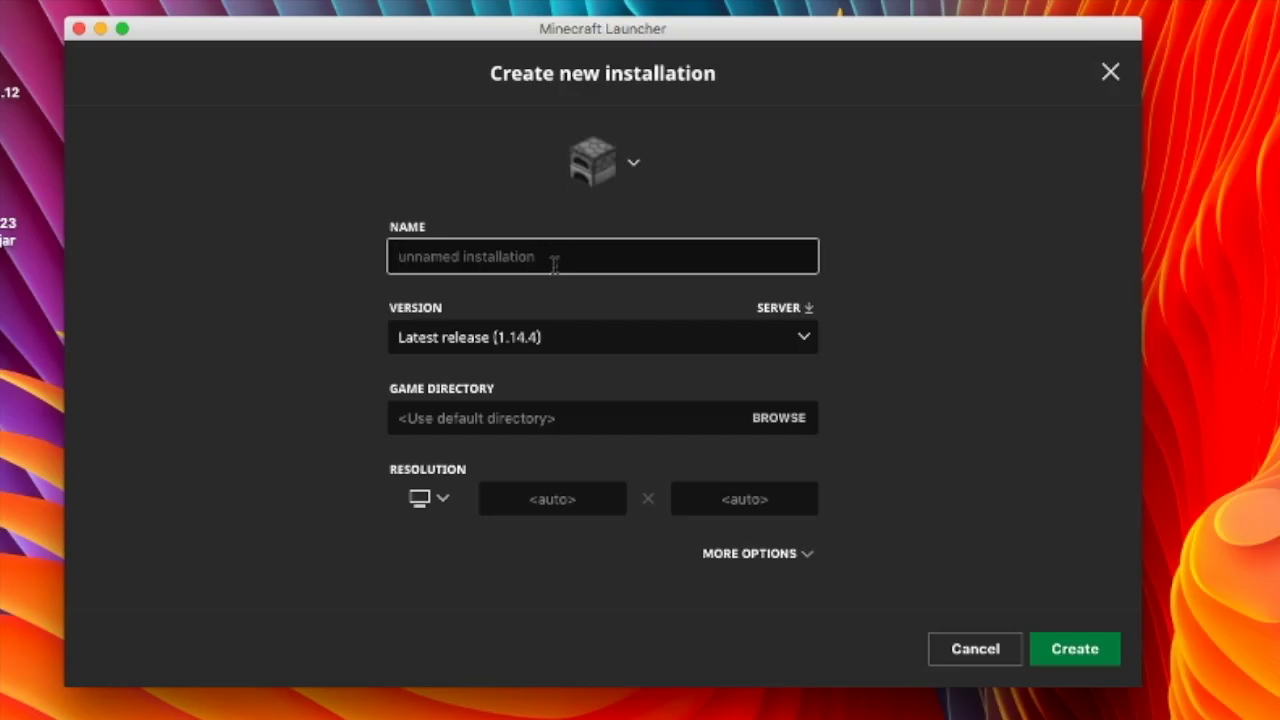
text(1.12.2 tutorial)
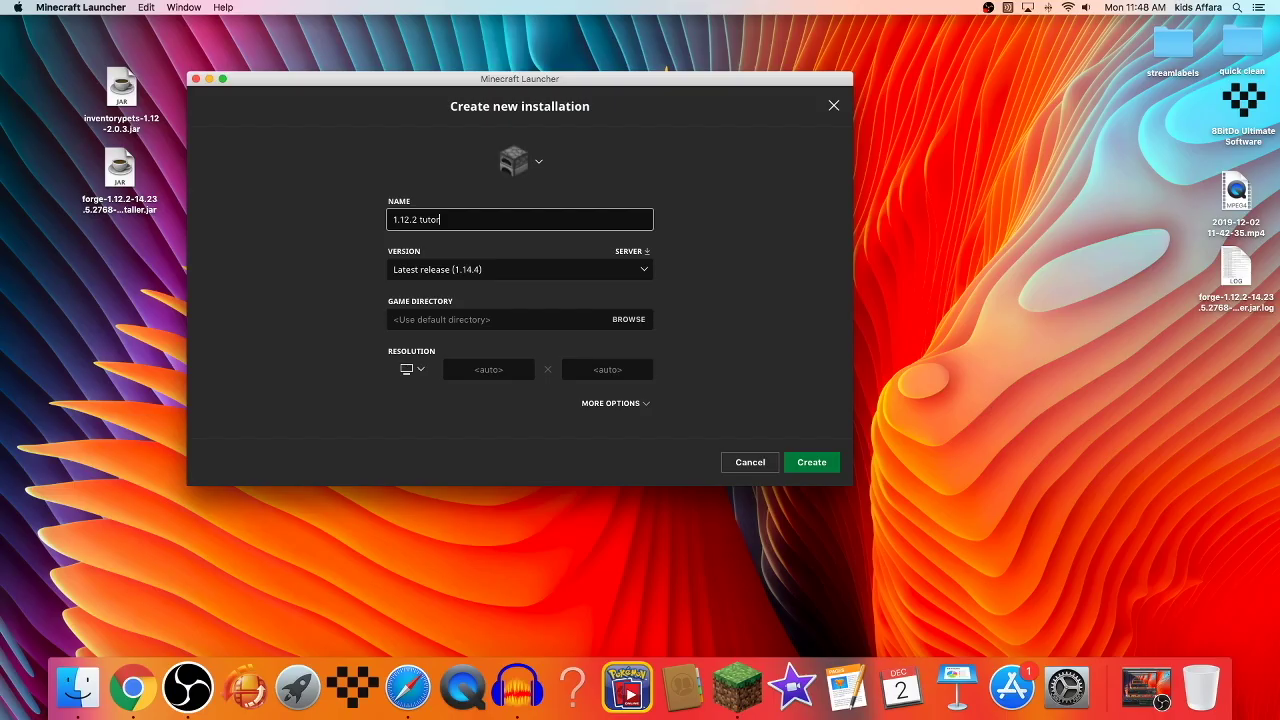
click(509, 272)
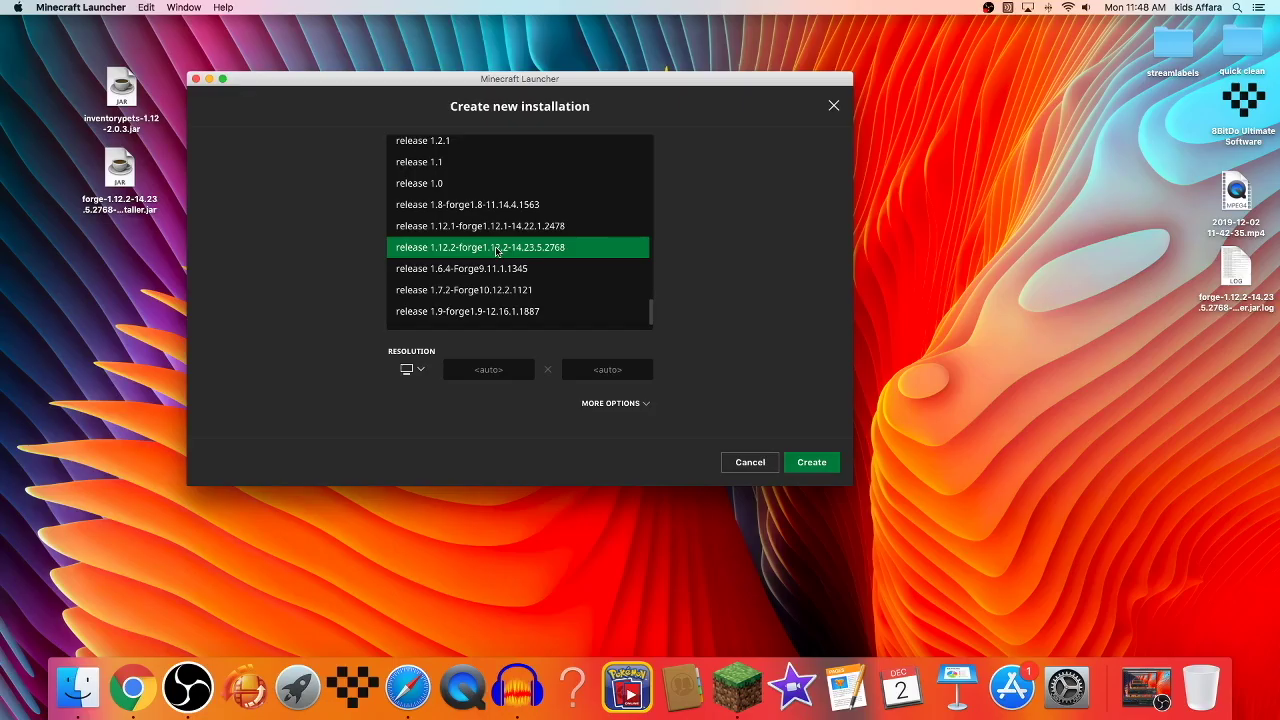
click(497, 251)
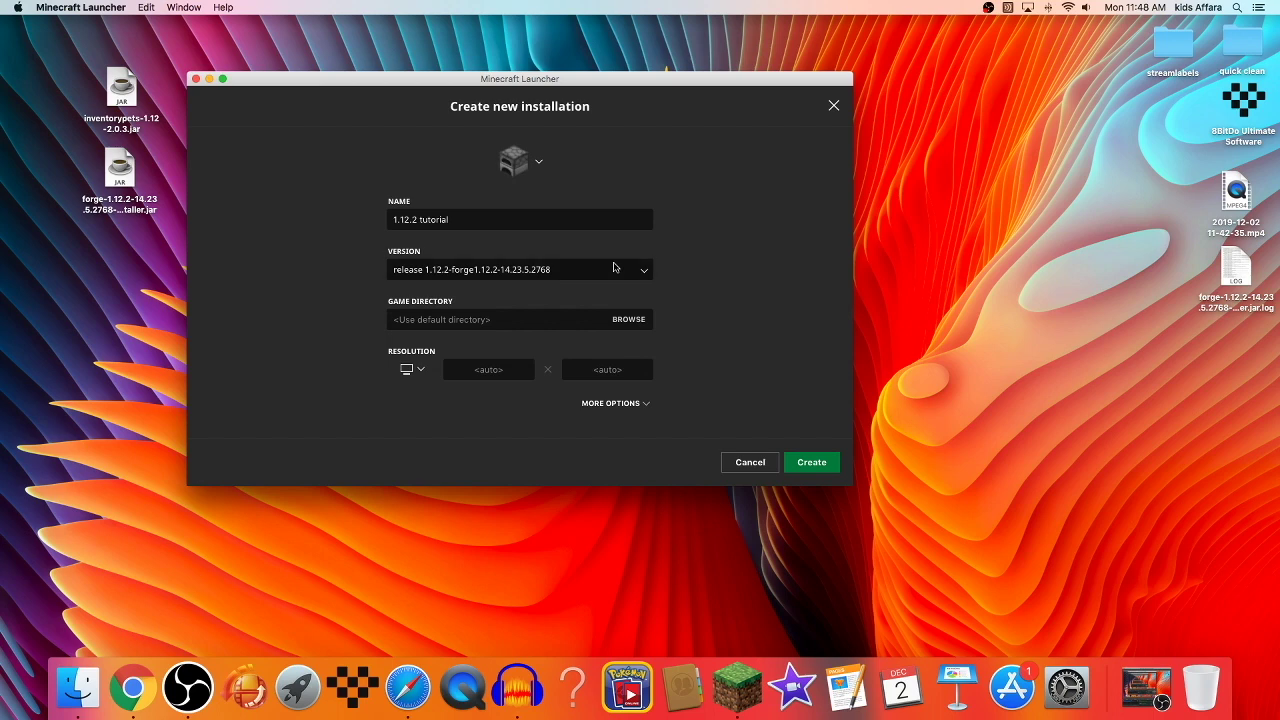
click(815, 466)
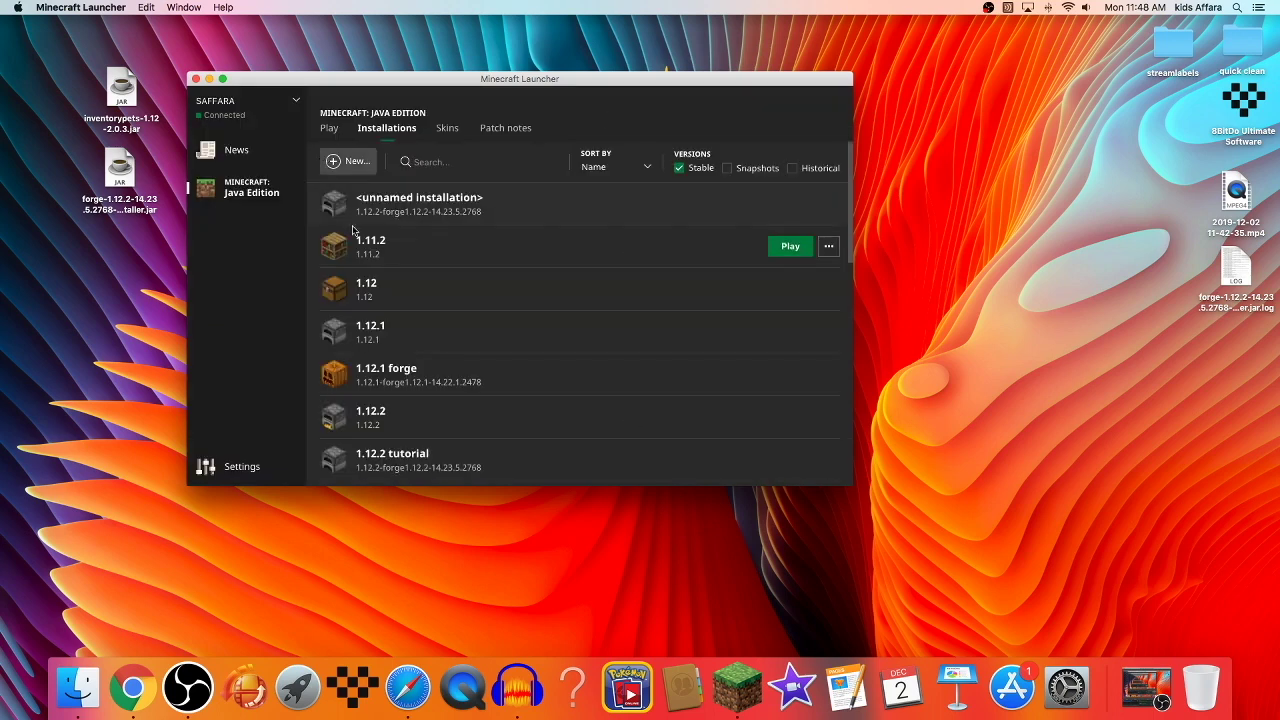
Step: Change the icon of the 1.12.2 tutorial installation to the enchanting table block and save it
click(518, 460)
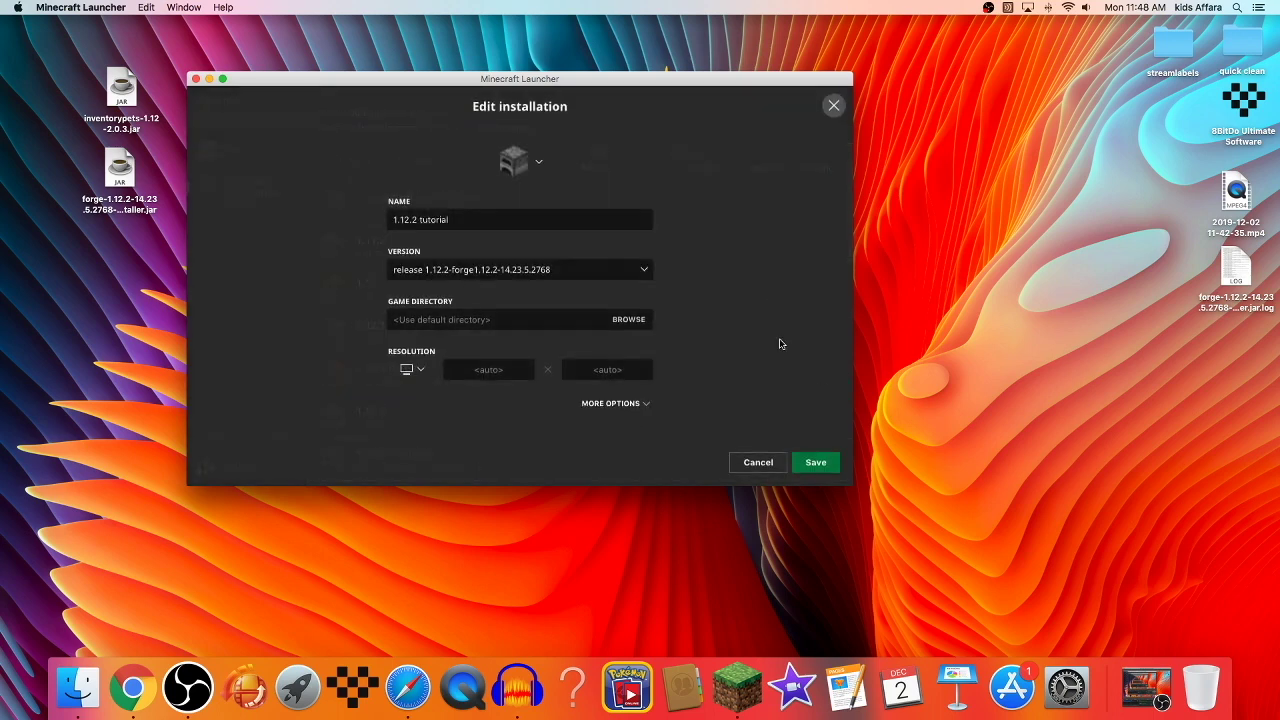
click(519, 162)
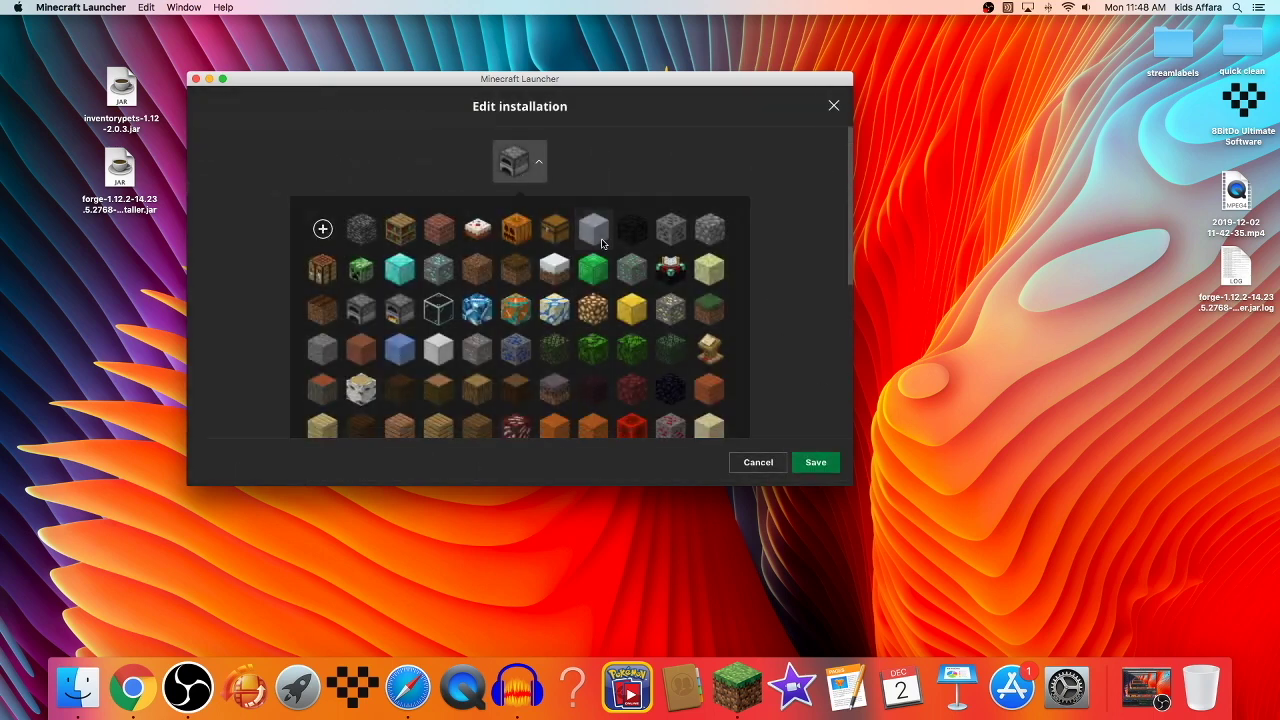
click(670, 270)
click(815, 462)
Step: Check the installation choices on the launcher's play page and minimize the launcher window
click(329, 128)
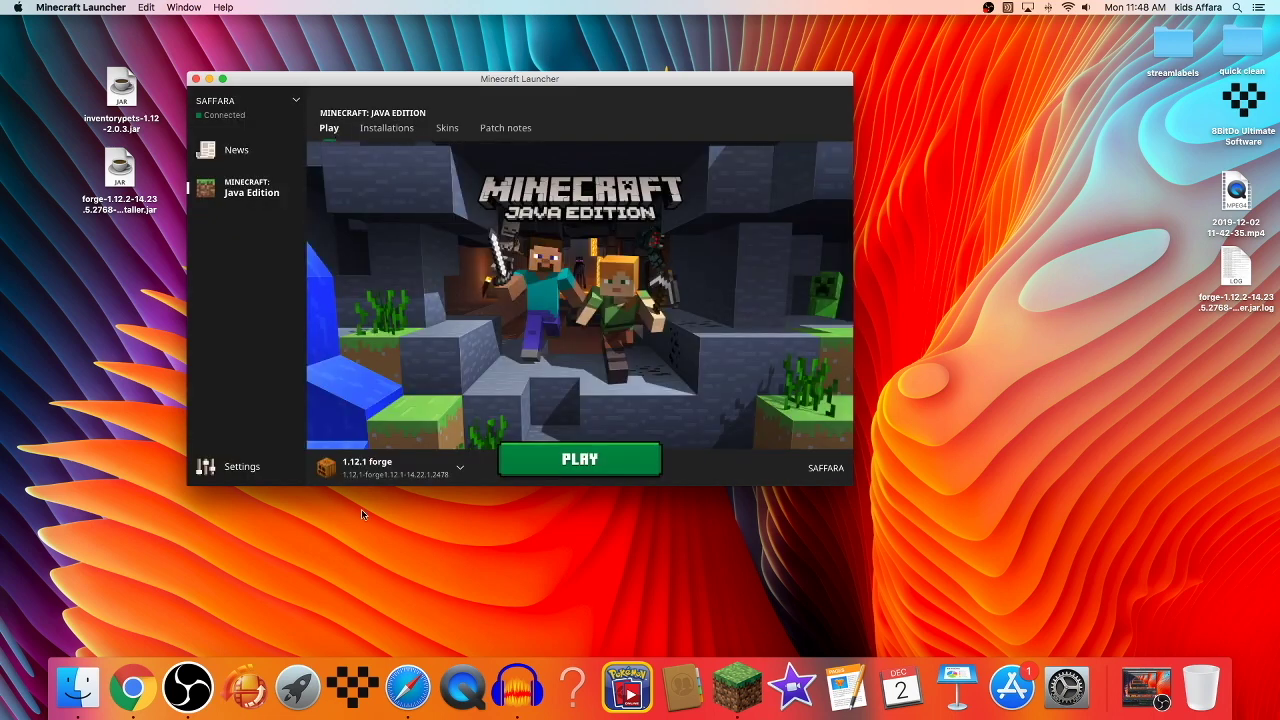
click(390, 467)
click(390, 405)
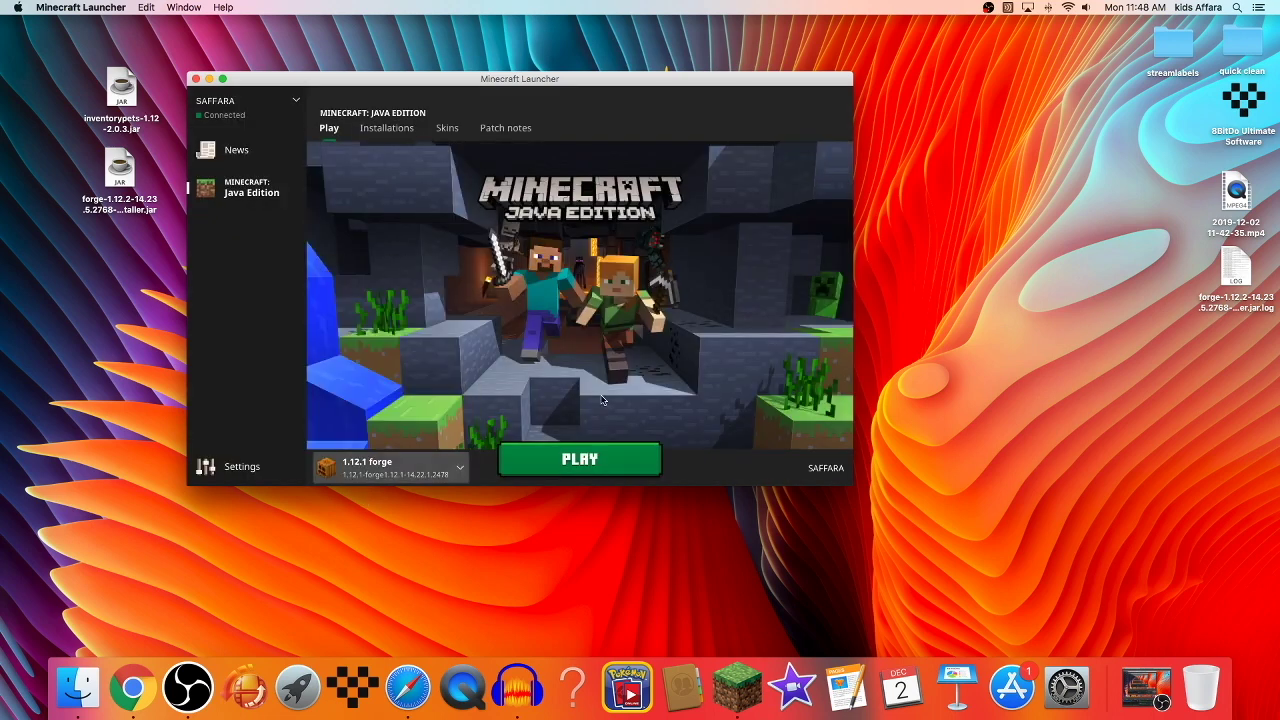
click(209, 79)
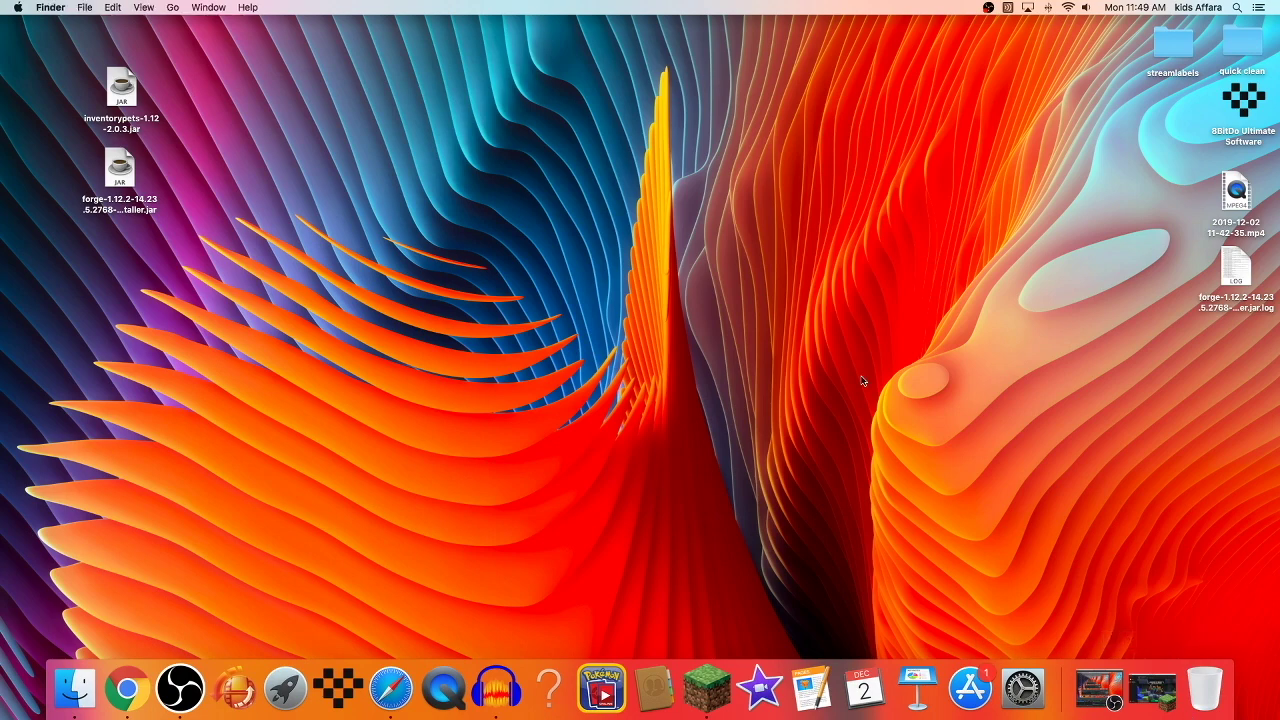
Step: Open the folder ~/Library/Application Support/minecraft/mods in Finder and look through the mods it contains
key(shift+super+g)
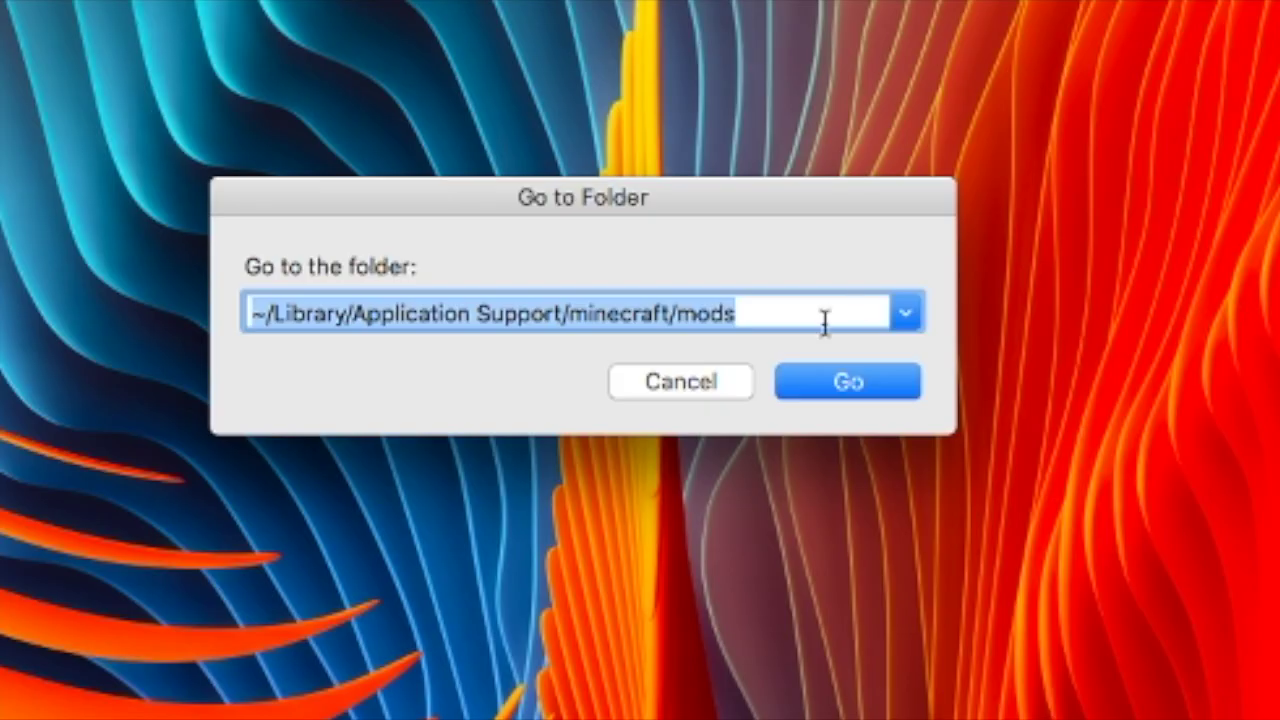
click(738, 214)
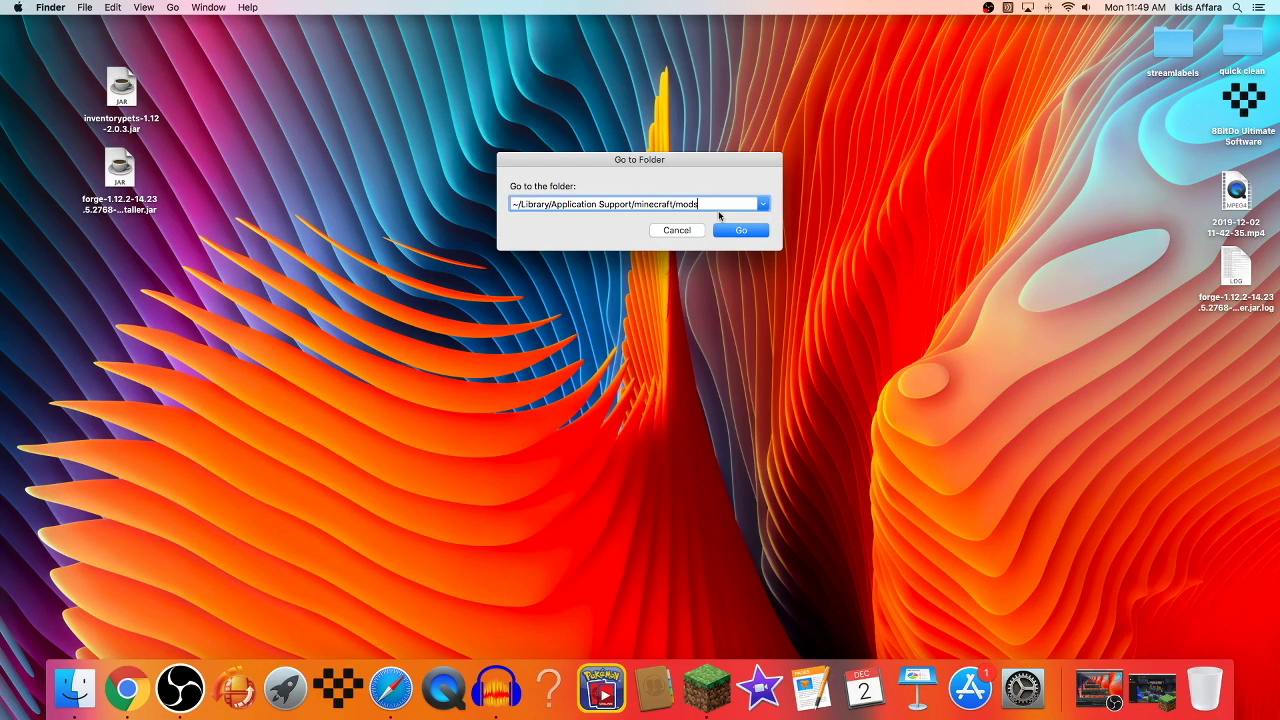
click(741, 230)
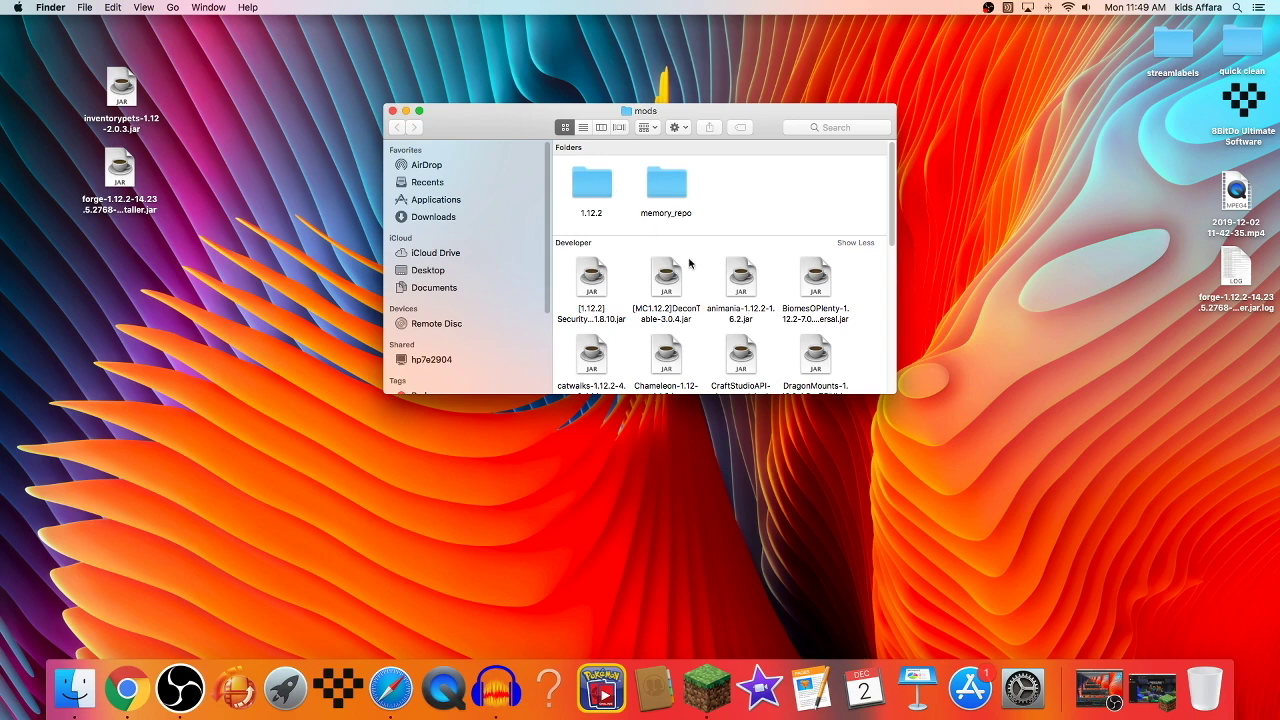
scroll(663, 323, down, 3)
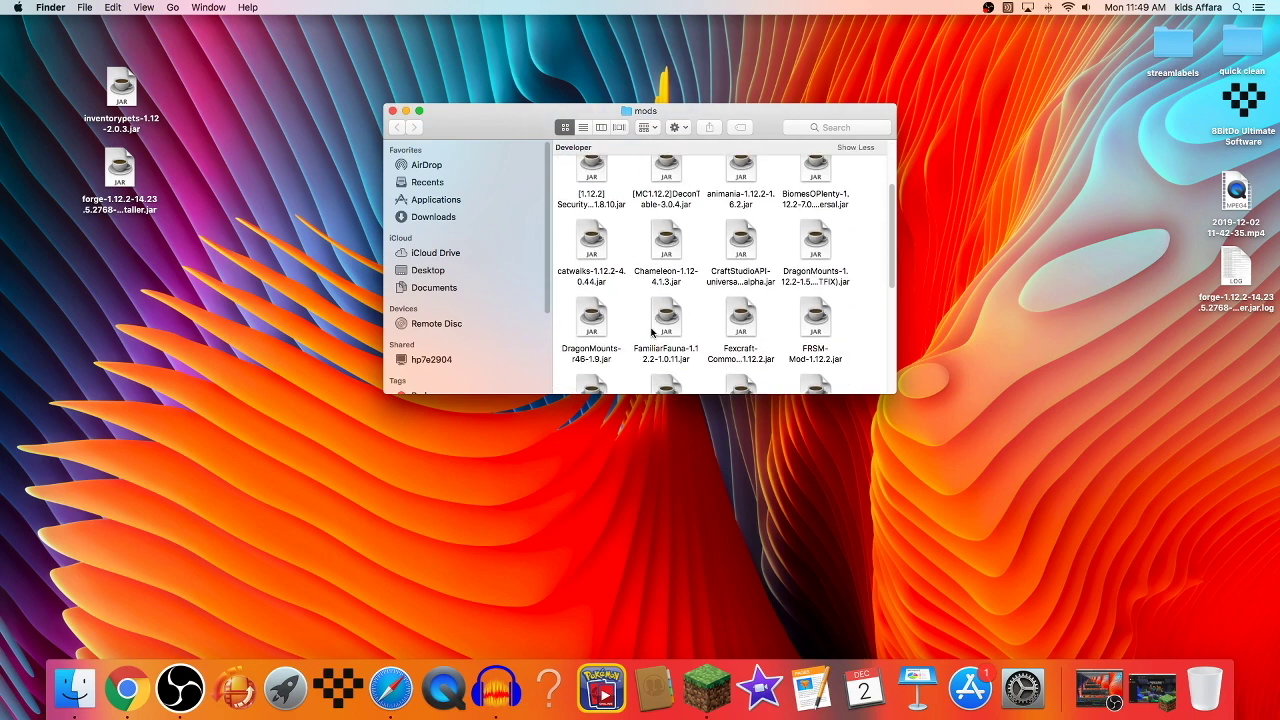
scroll(651, 332, up, 3)
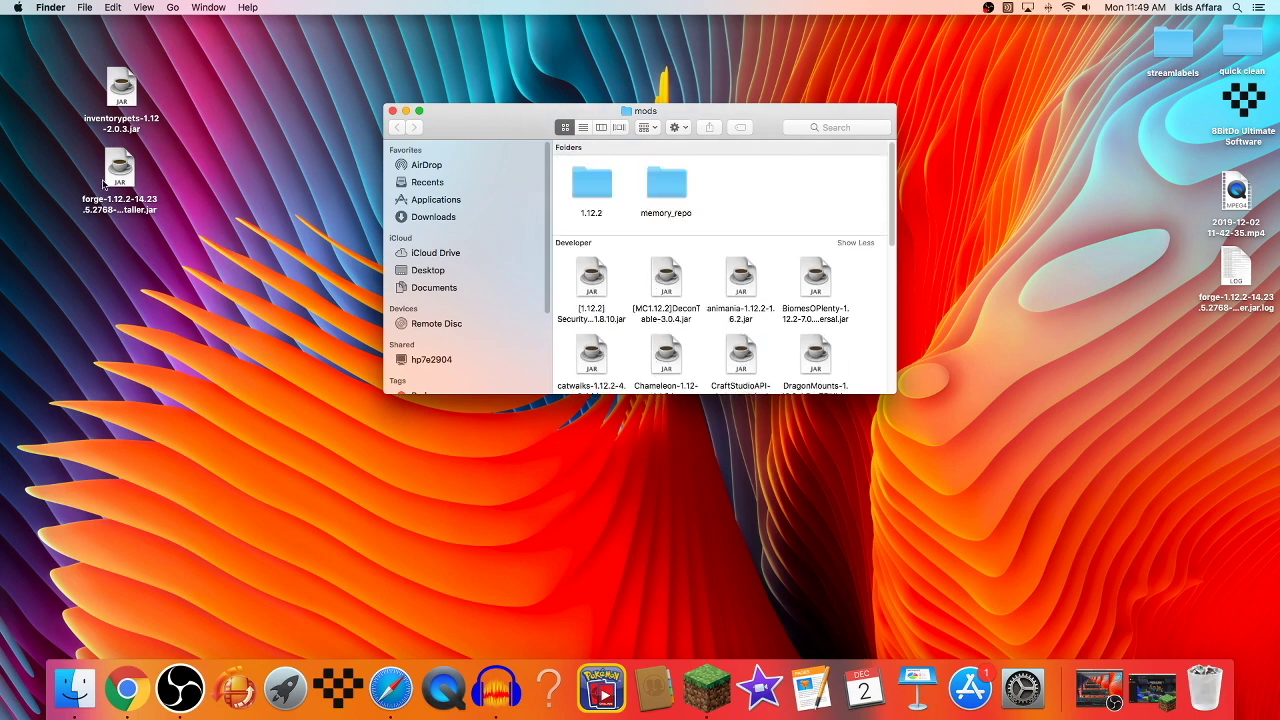
Step: Move inventorypets-1.12-2.0.3.jar from the desktop into the mods folder, confirm its removal from iCloud Drive, and close the folder window
drag(120, 185, 187, 262)
drag(158, 210, 299, 376)
drag(254, 242, 91, 212)
drag(120, 88, 248, 275)
mouse_move(365, 42)
mouse_down()
mouse_move(606, 540)
mouse_move(560, 470)
mouse_up()
mouse_move(247, 285)
mouse_down()
mouse_move(870, 374)
mouse_move(822, 360)
mouse_up()
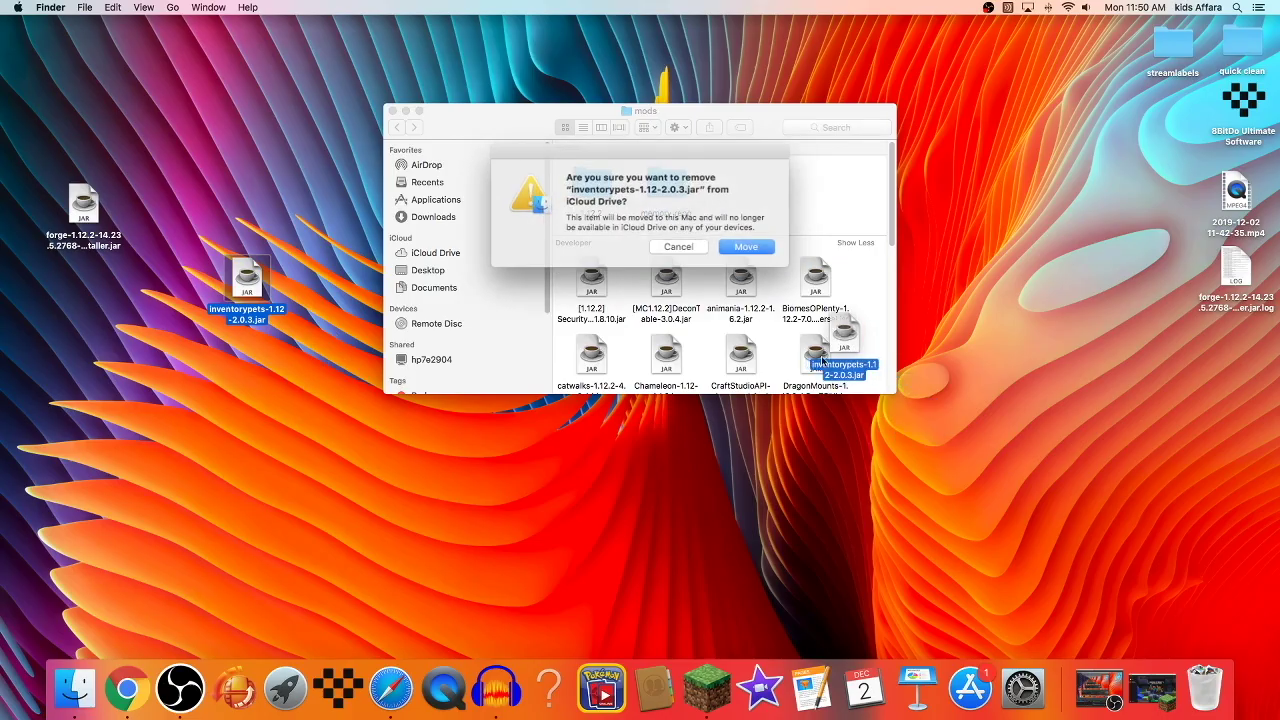
click(746, 246)
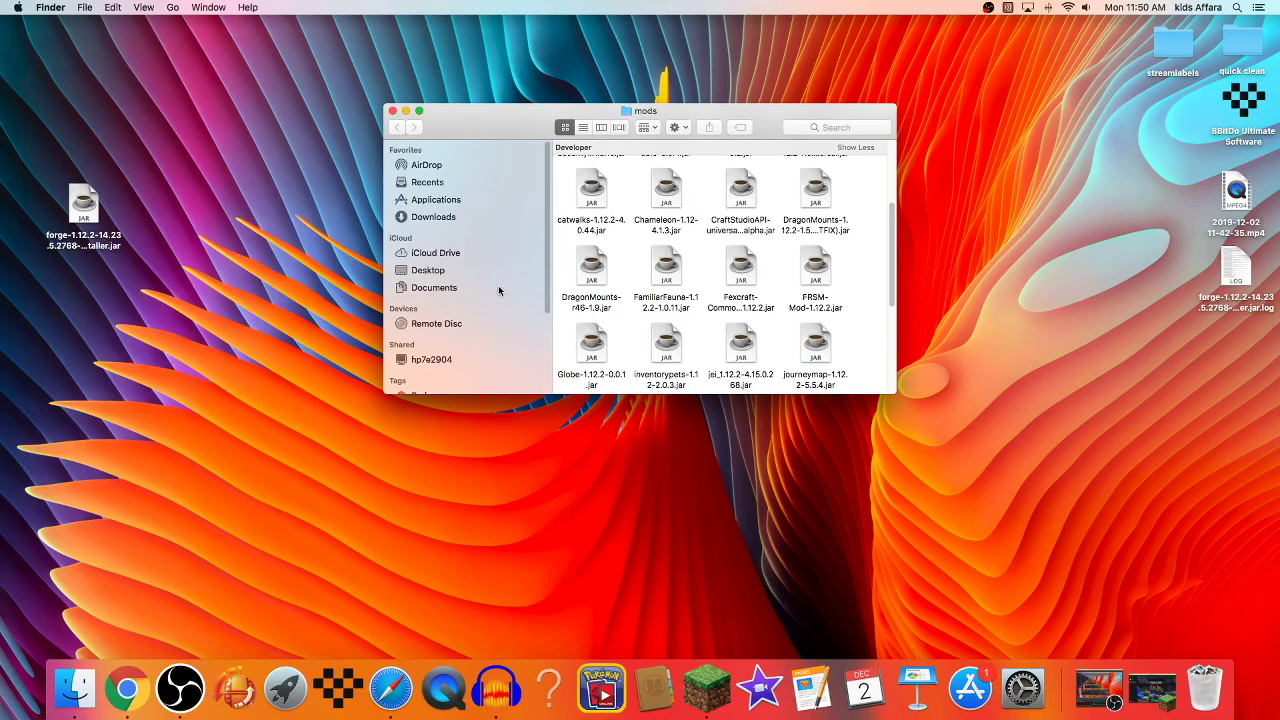
click(392, 111)
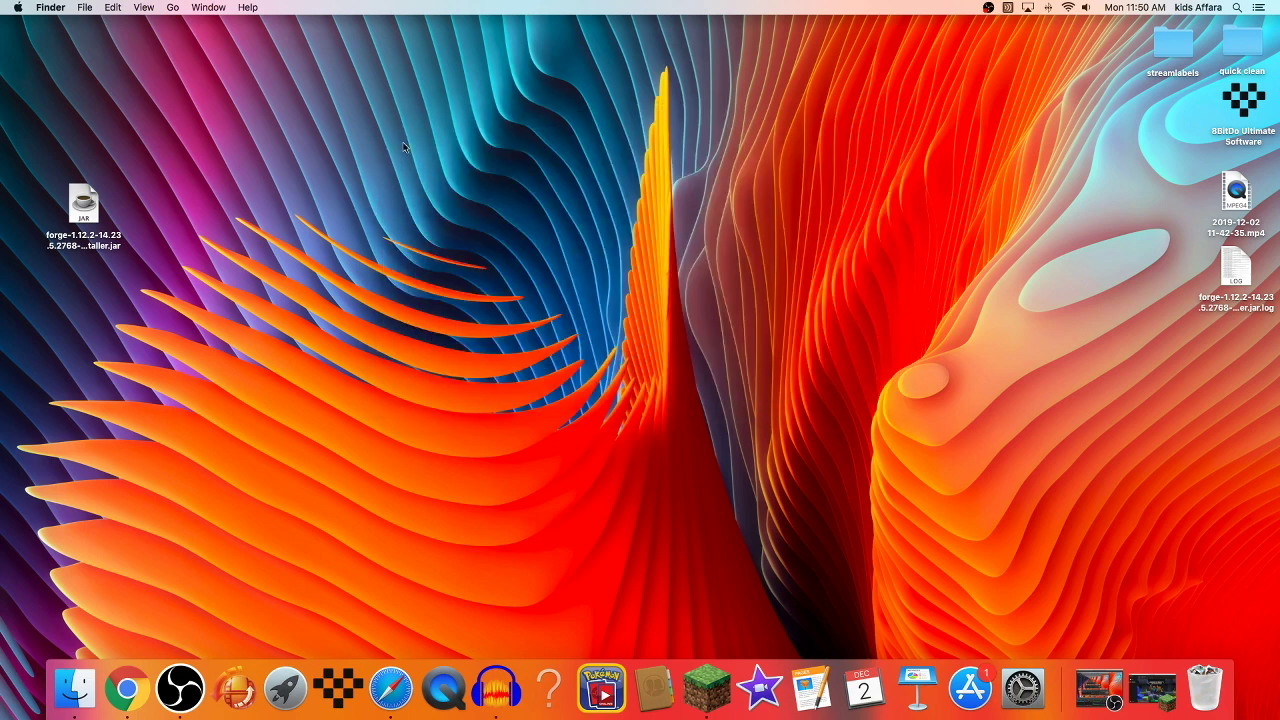
Step: Restore the Minecraft Launcher, select the Forge 1.12.2 installation and launch the game
click(1150, 688)
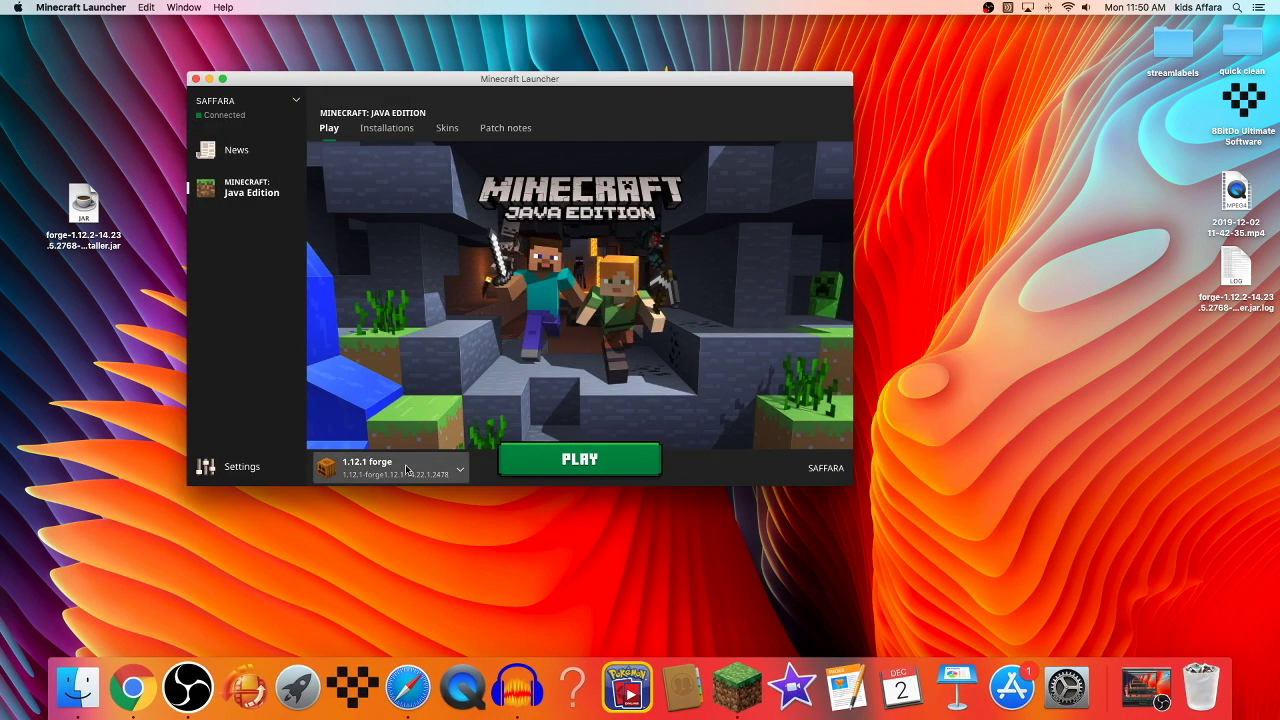
click(420, 470)
click(429, 432)
click(562, 458)
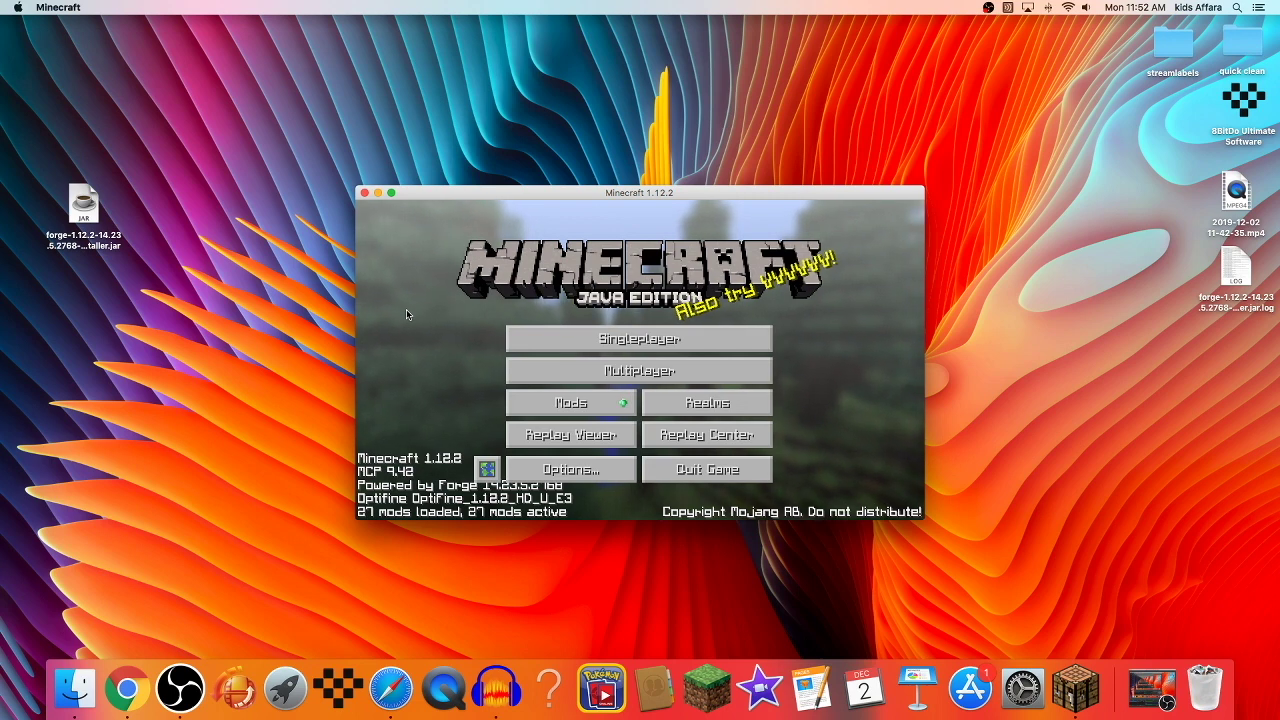
Step: Search the game's mod list for "in", view the Inventory Pets mod details and return to the title screen
click(588, 405)
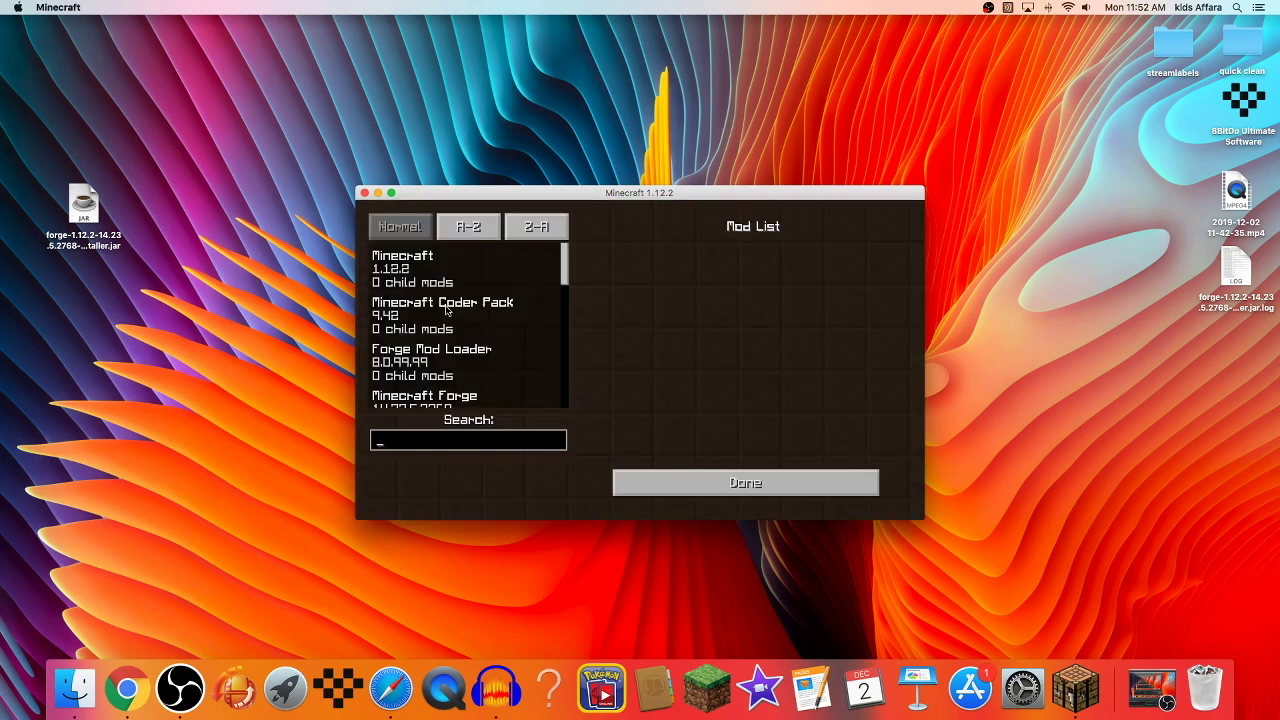
scroll(447, 311, down, 10)
scroll(440, 388, up, 15)
text(in)
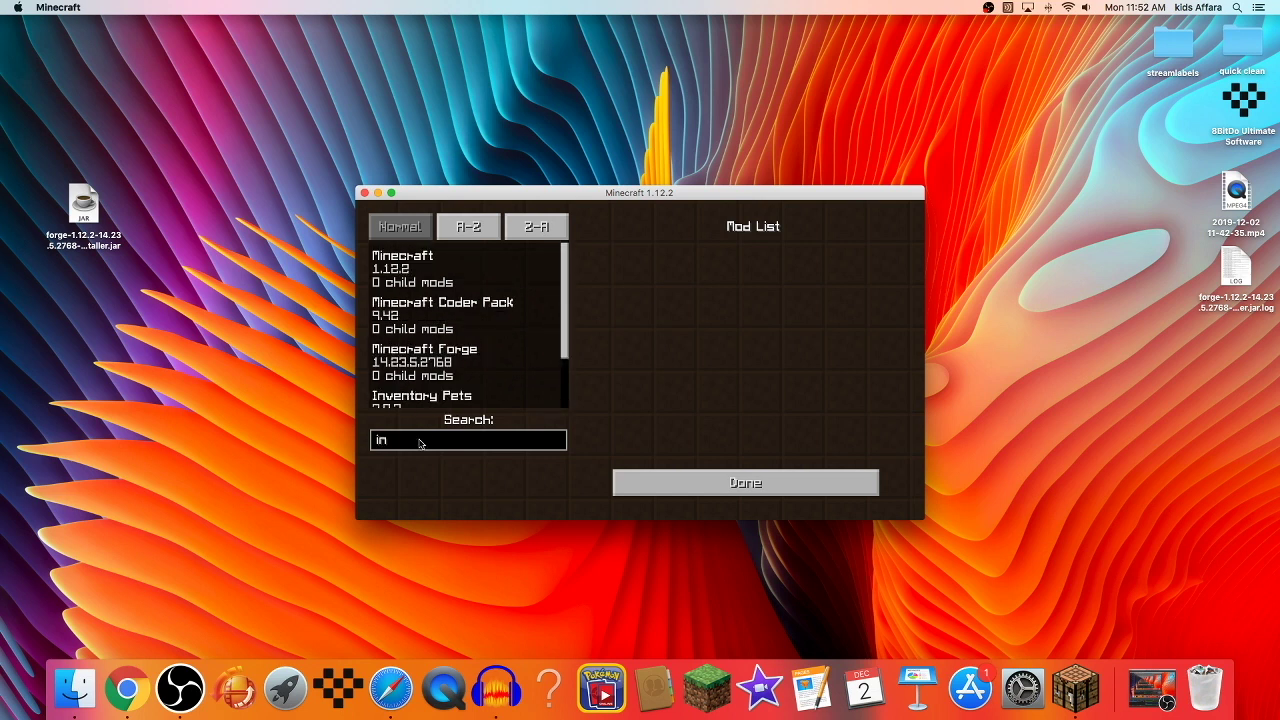
scroll(447, 398, down, 2)
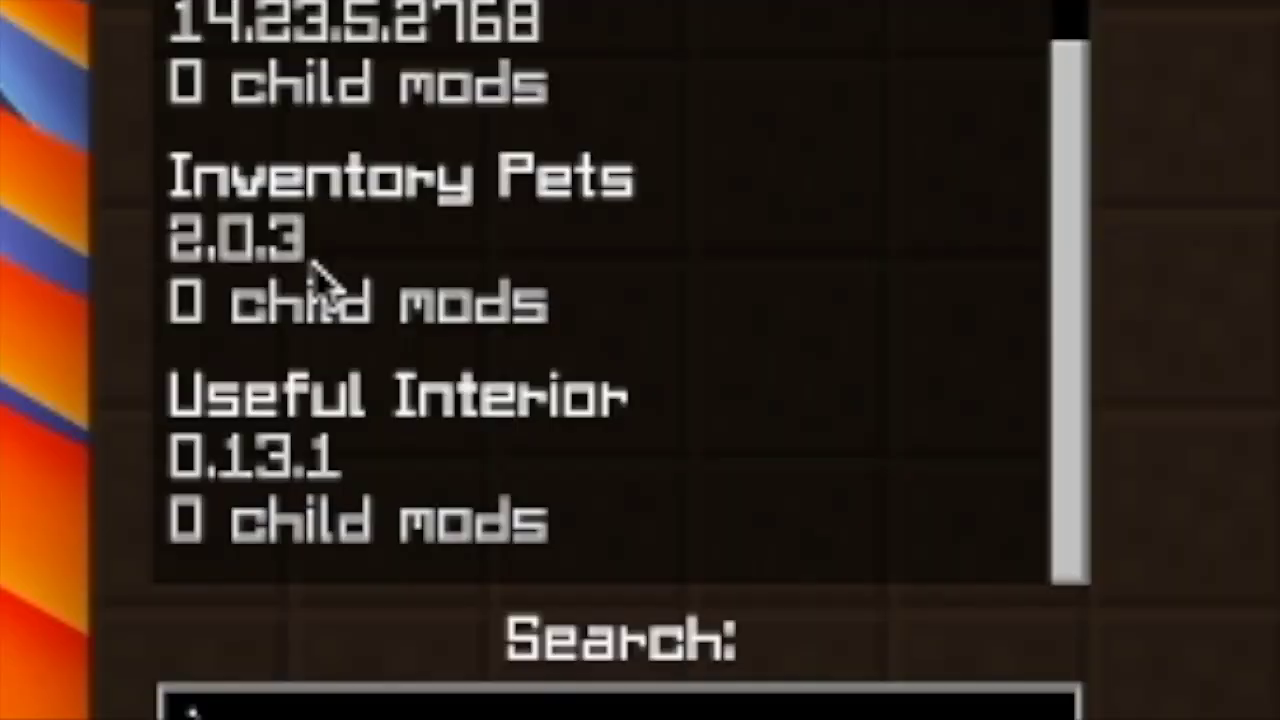
click(456, 348)
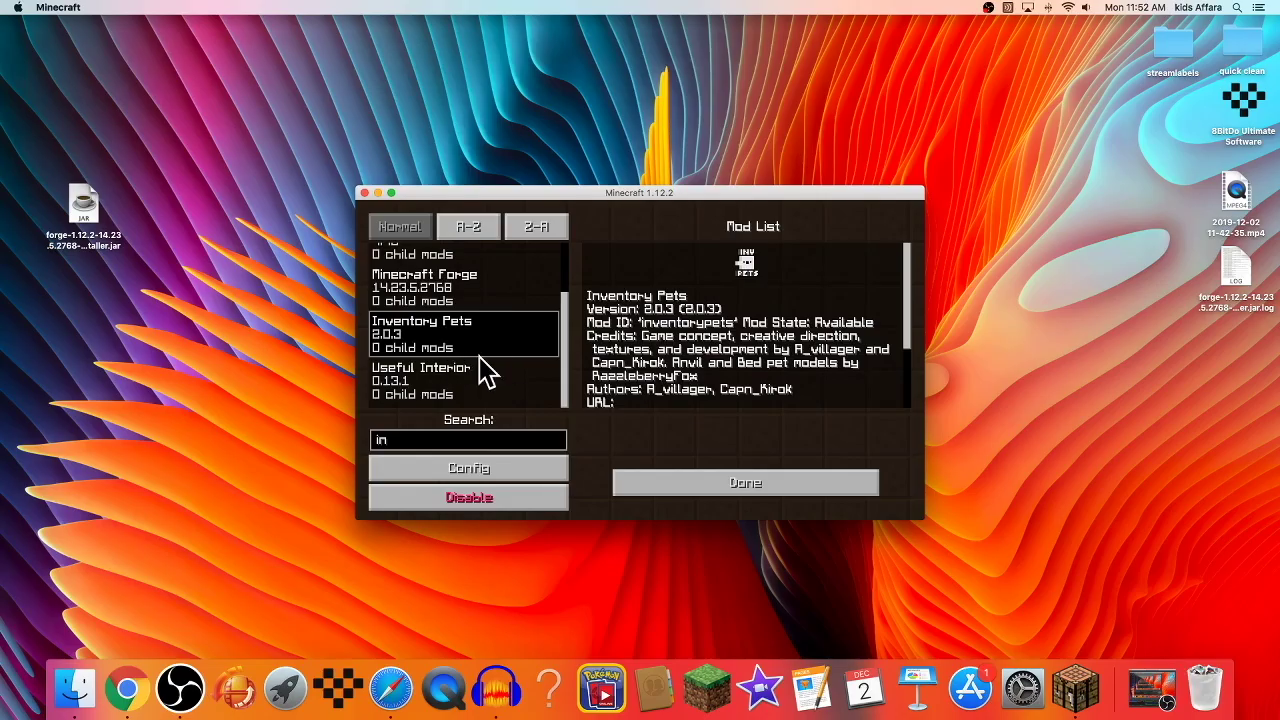
click(694, 484)
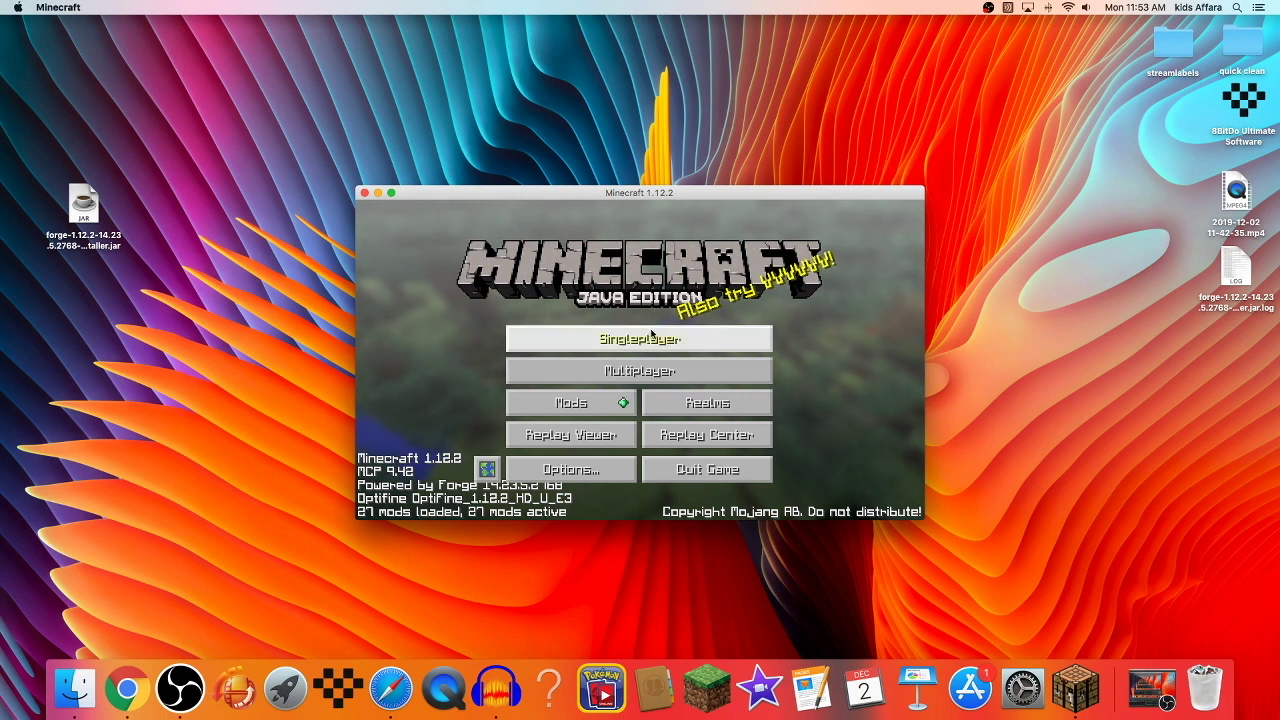
Step: Start a new singleplayer world and replace its default name with "inventory"
click(700, 339)
click(820, 462)
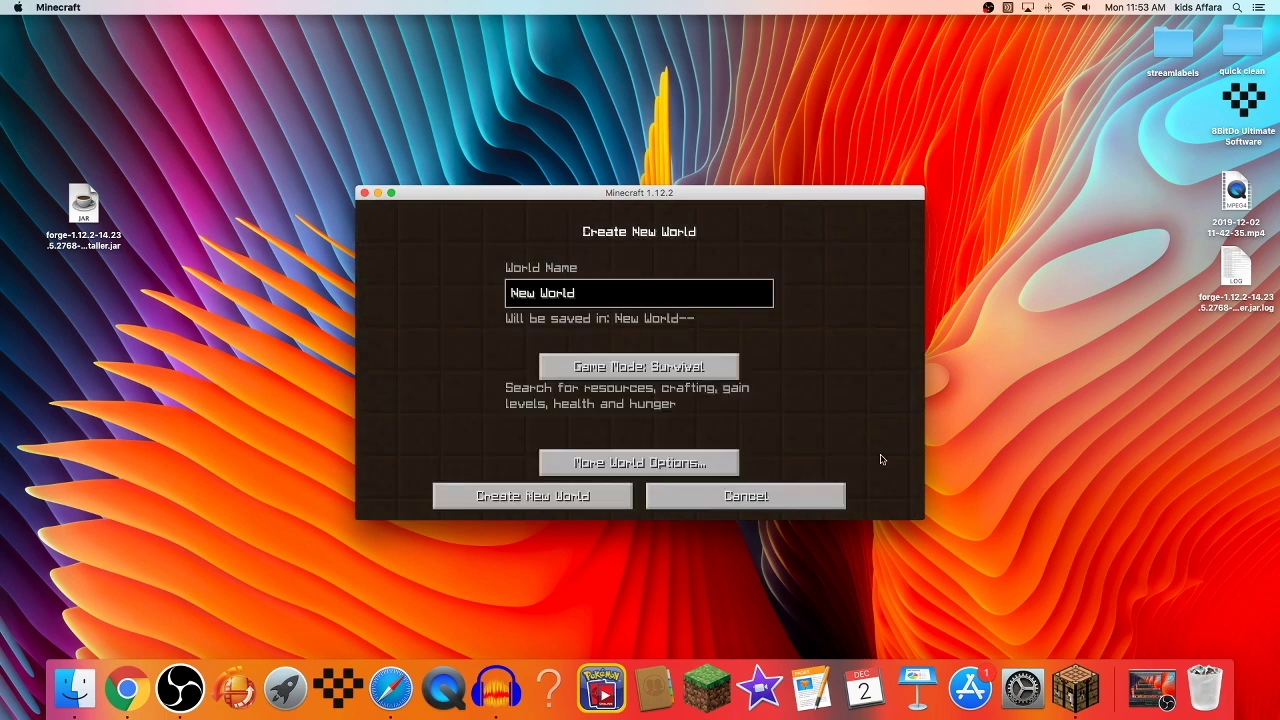
key(BackSpace)
key(BackSpace)
key(BackSpace)
key(BackSpace)
key(BackSpace)
key(BackSpace)
key(BackSpace)
key(BackSpace)
key(BackSpace)
text(inventory)
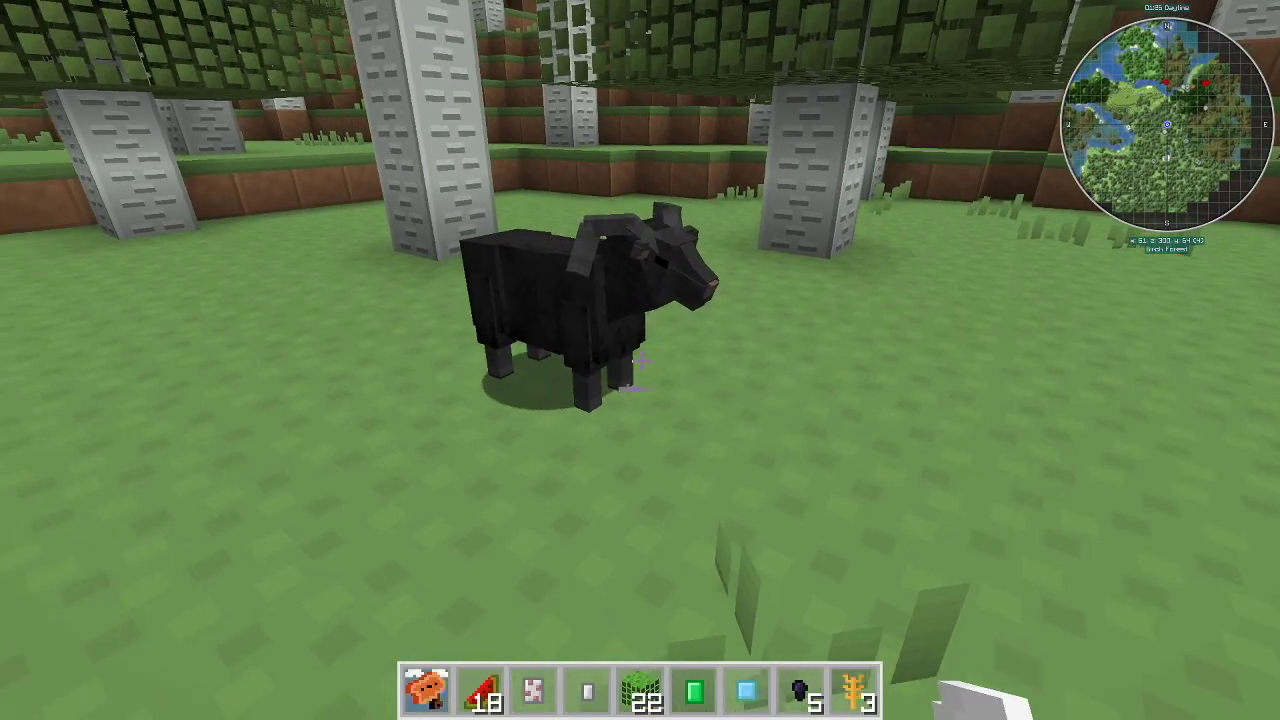
Step: Hold the orange pet from the first hotbar slot and move forward toward the green block structure
key(1)
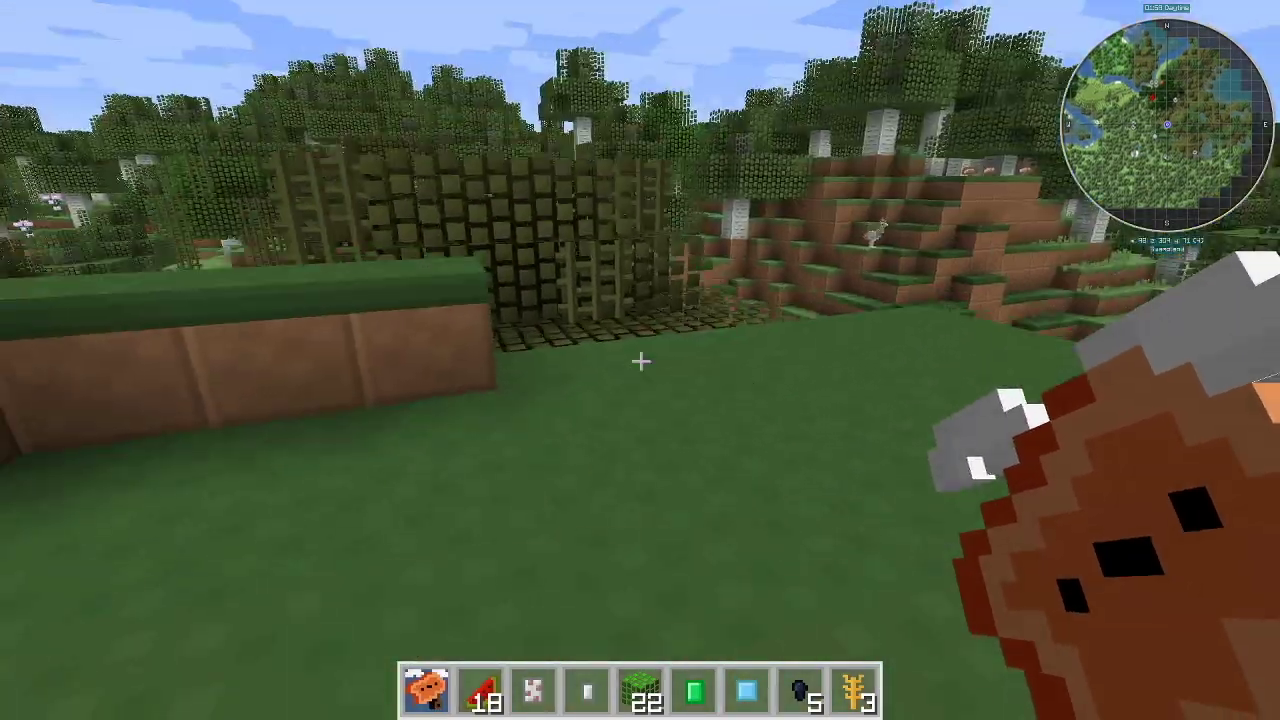
key(w)
key(w)
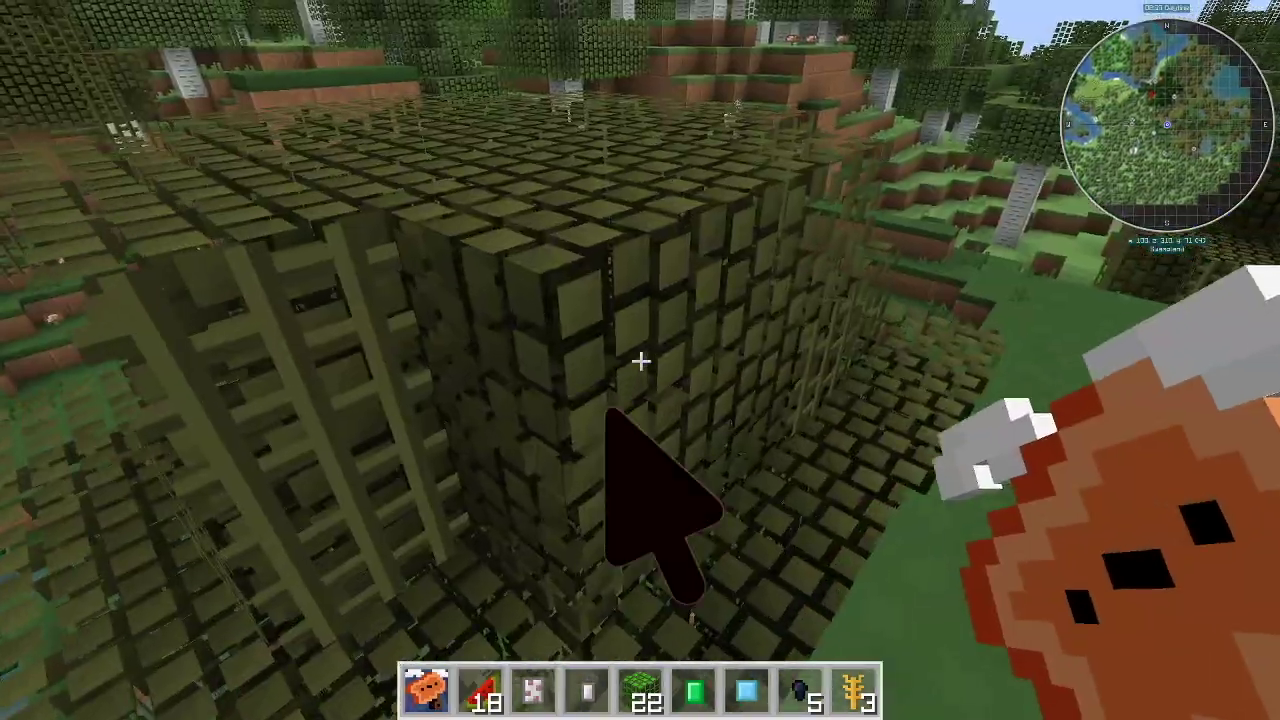